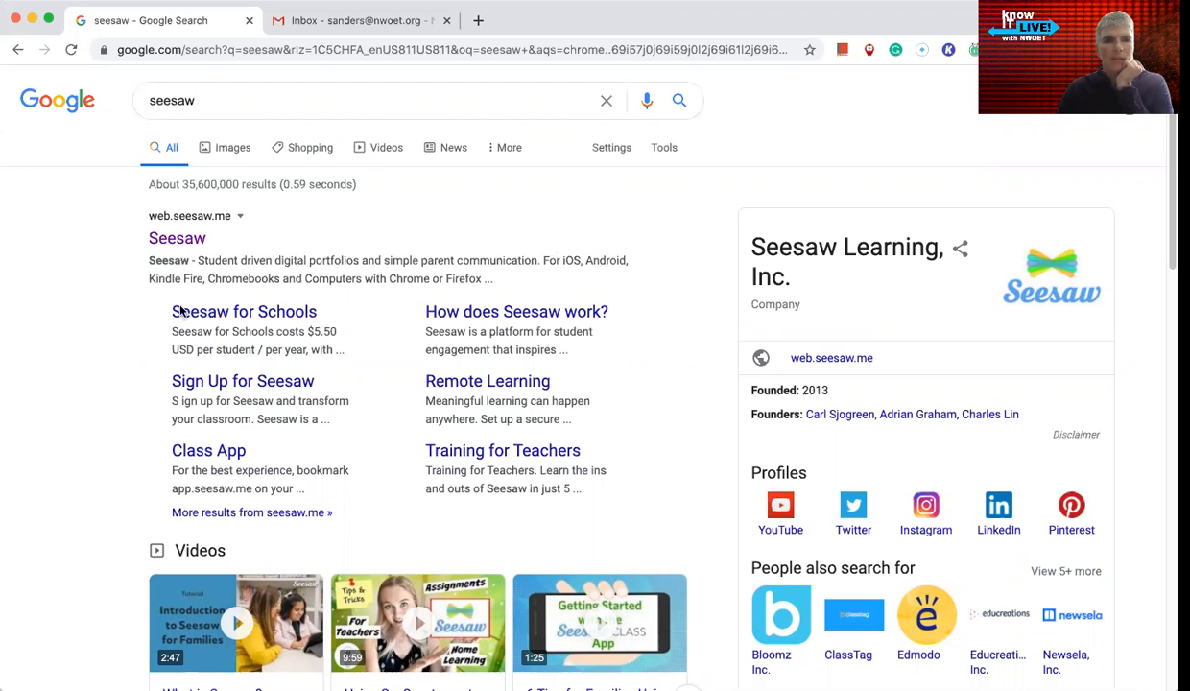
Step: Open the Seesaw website from the search results and sign in as a teacher with the Google account
click(182, 244)
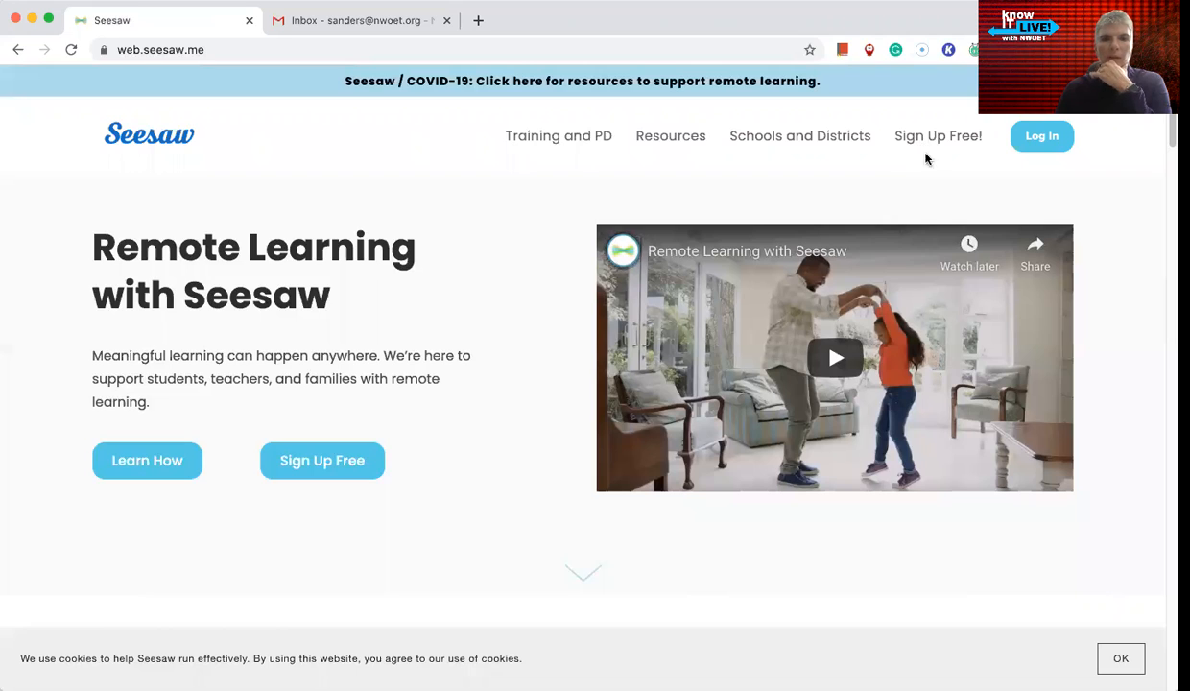
click(1042, 136)
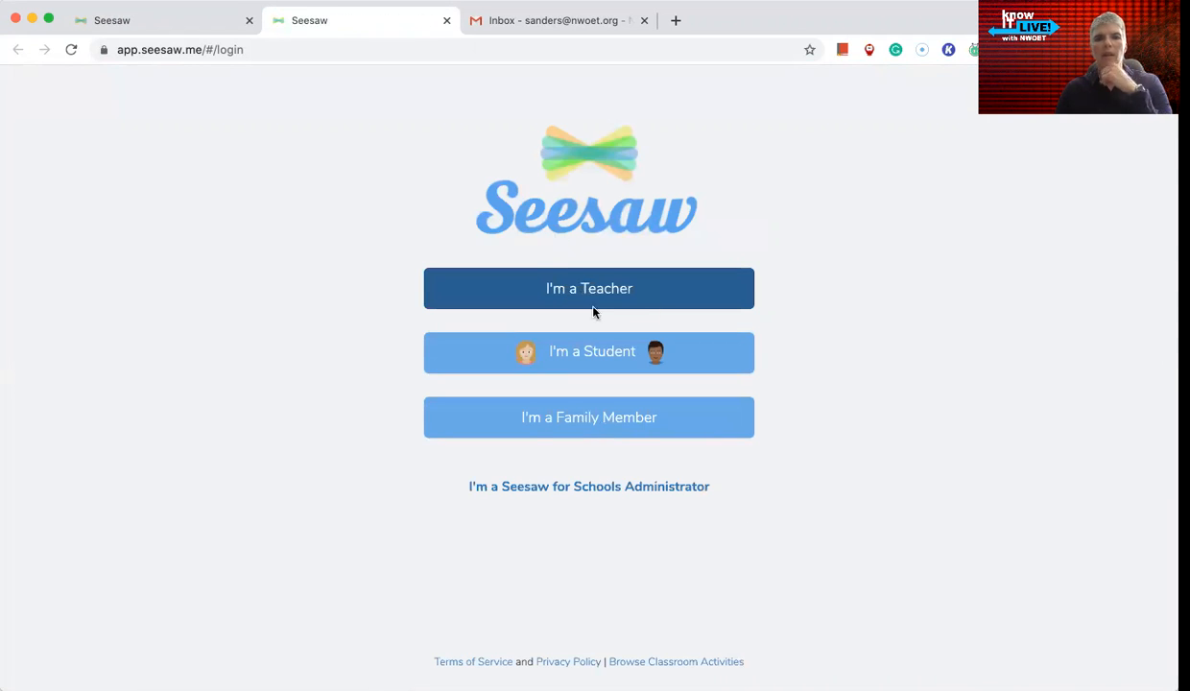
click(587, 287)
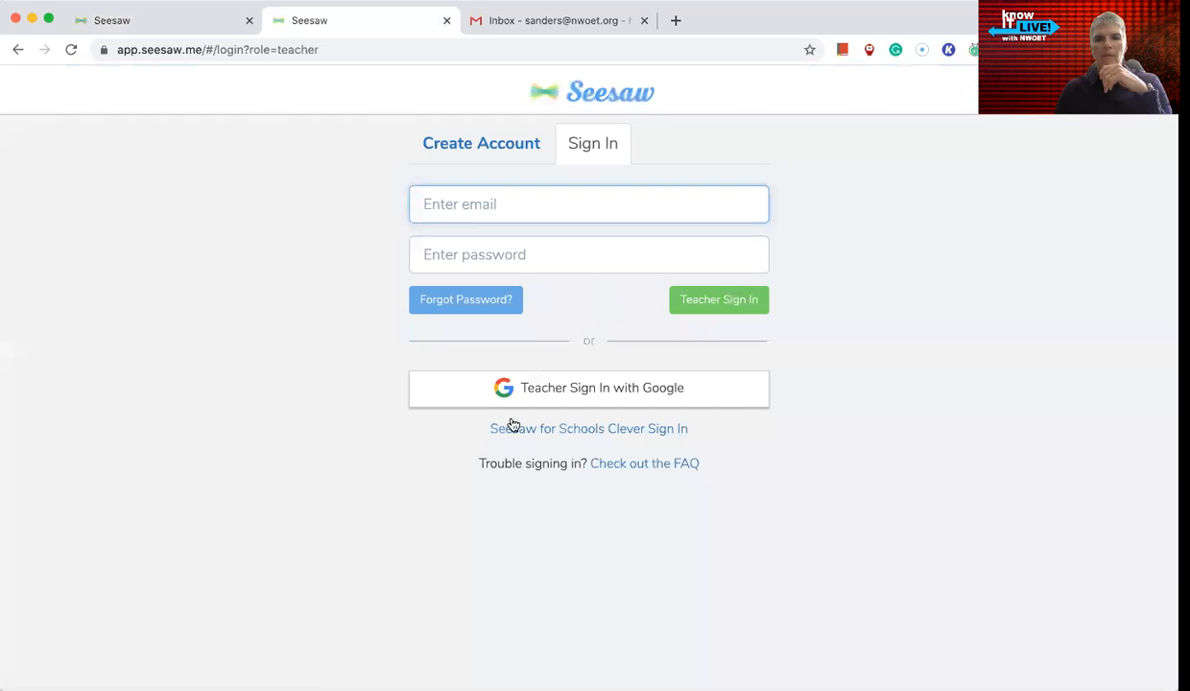
click(577, 392)
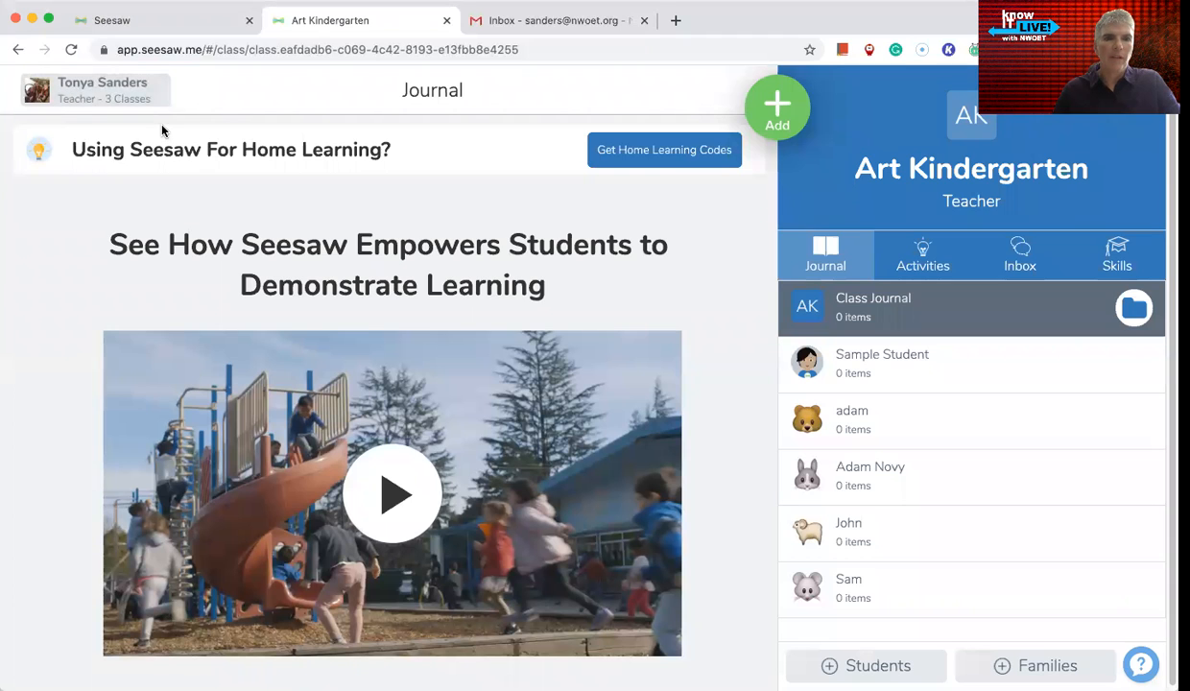
Step: View the school linked to the teacher account, and close its details
click(80, 97)
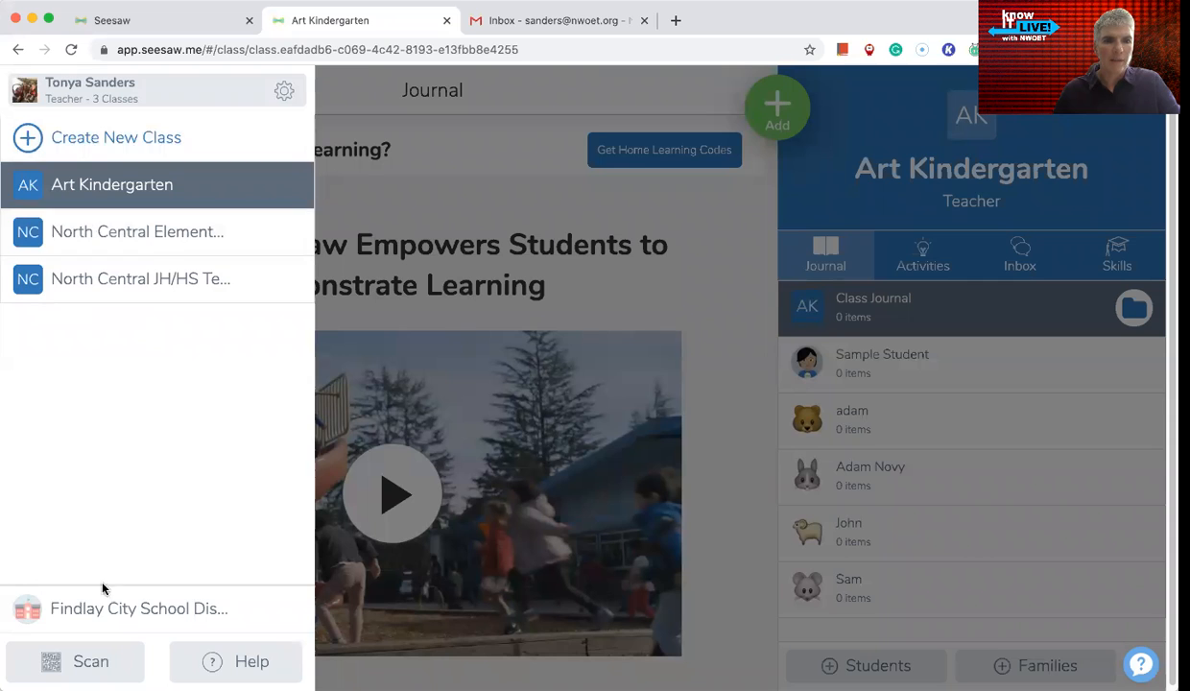
click(179, 610)
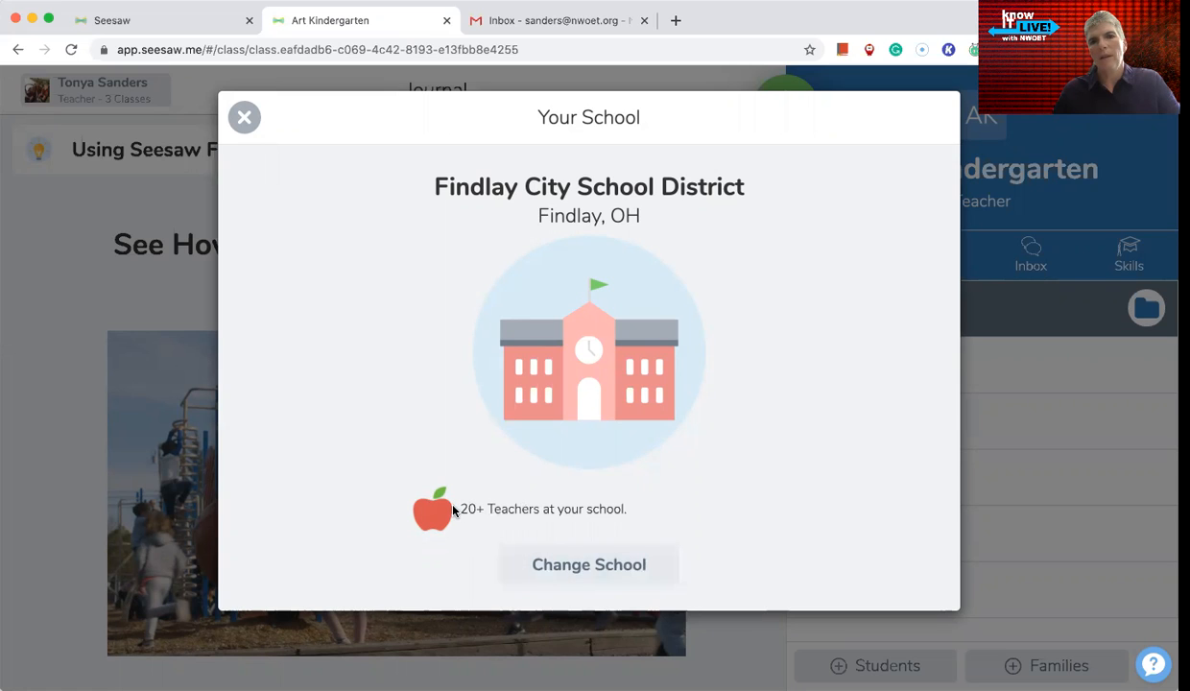
click(240, 120)
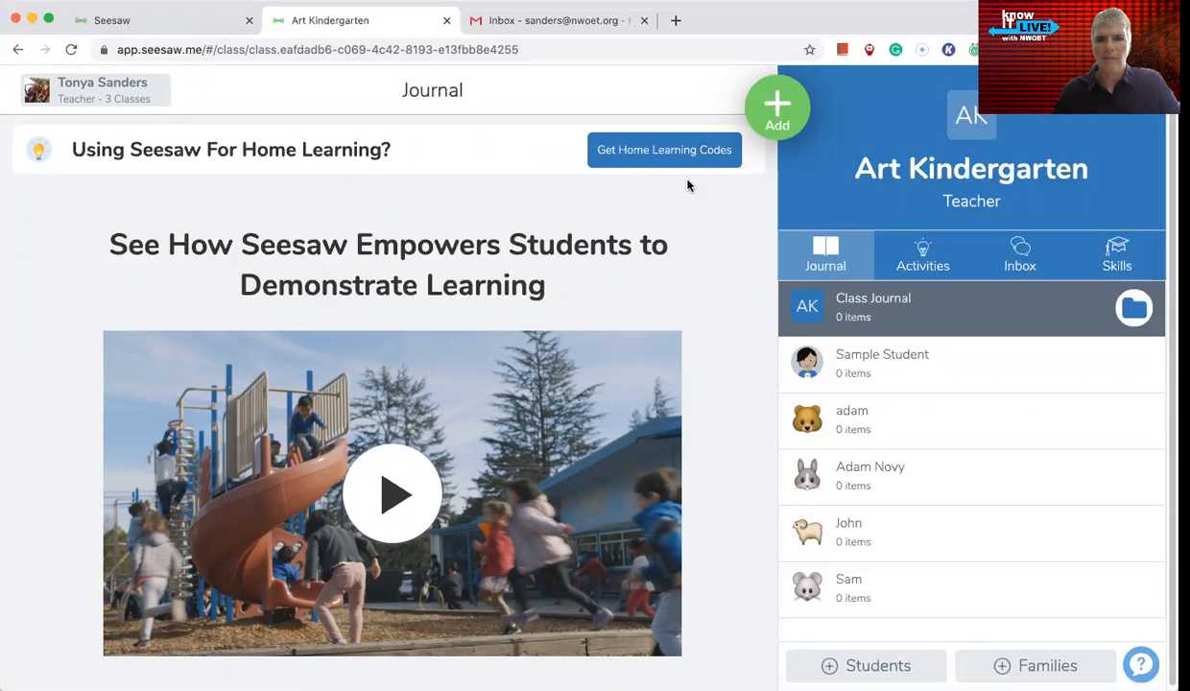
Step: View the form for creating a new class, close it and return to the Art Kindergarten class journal
click(104, 89)
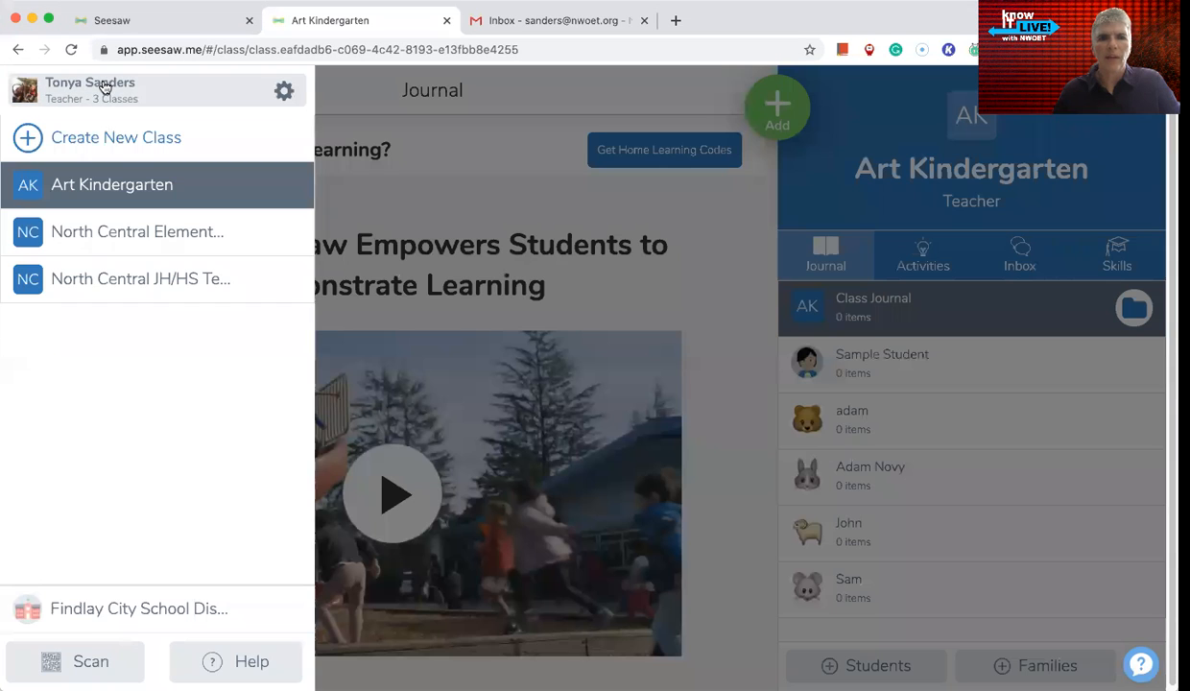
click(70, 141)
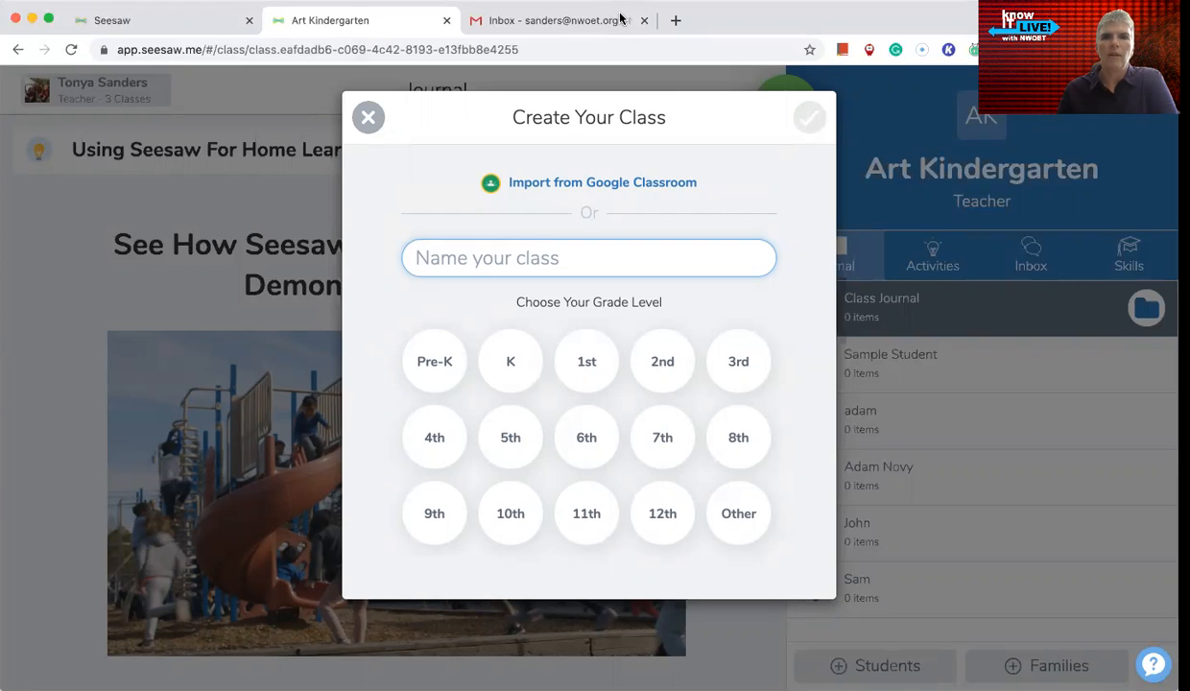
click(619, 87)
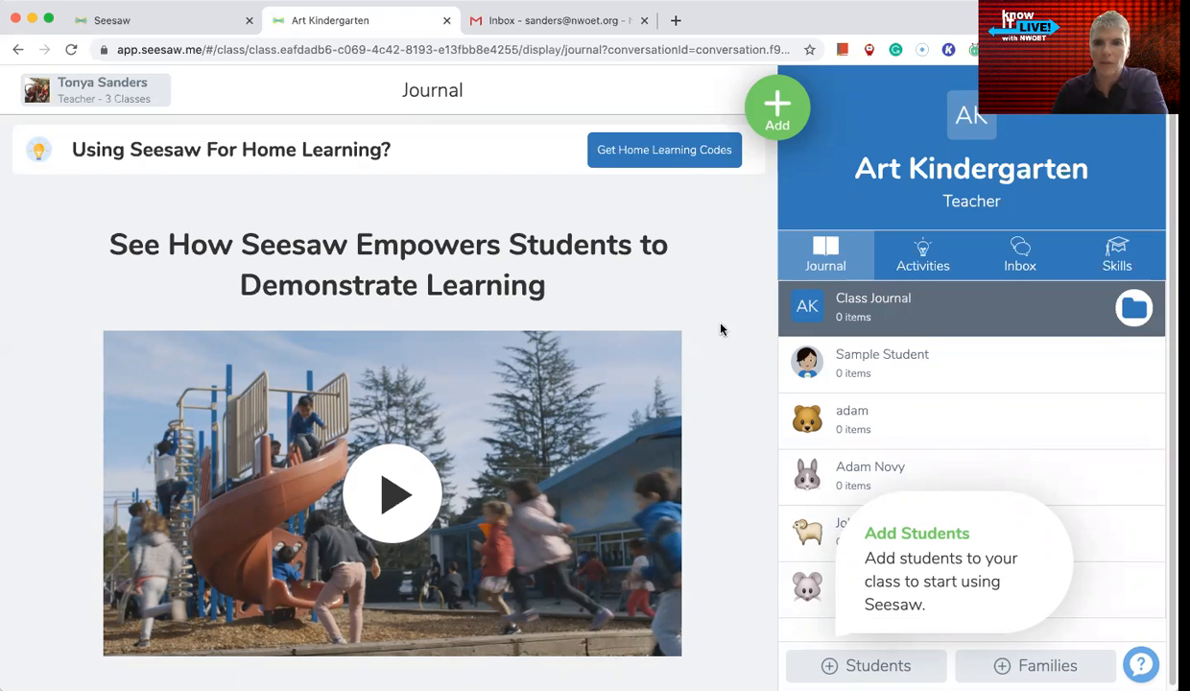
click(833, 266)
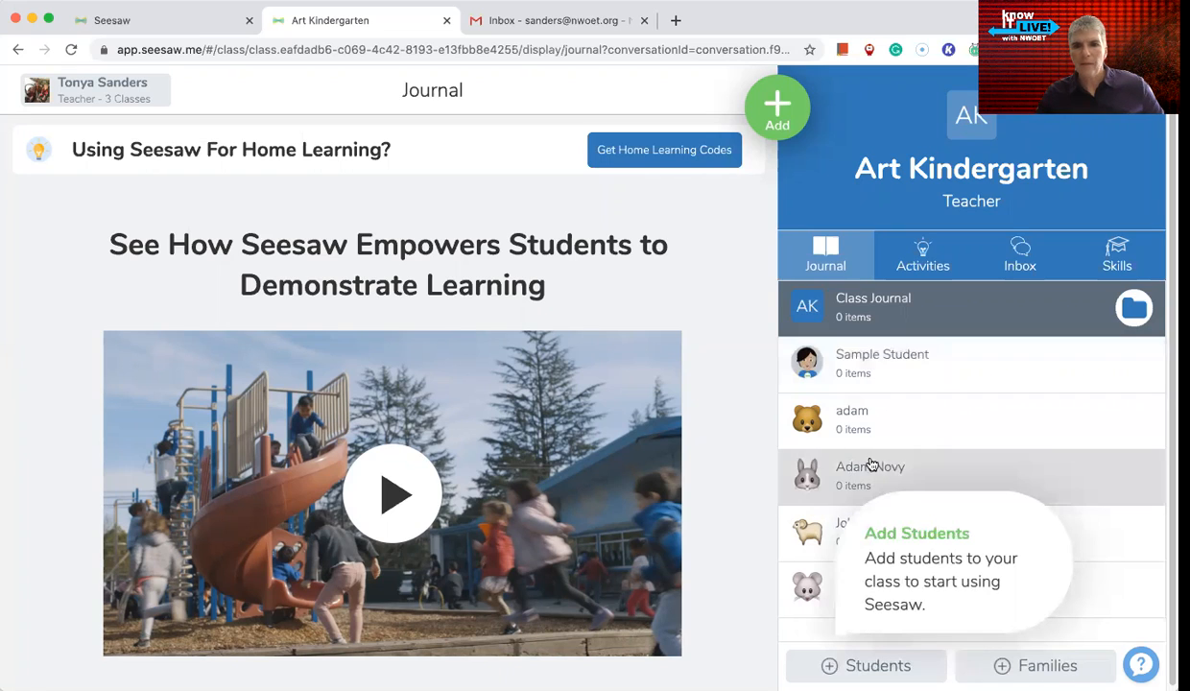
scroll(873, 463, down, 1)
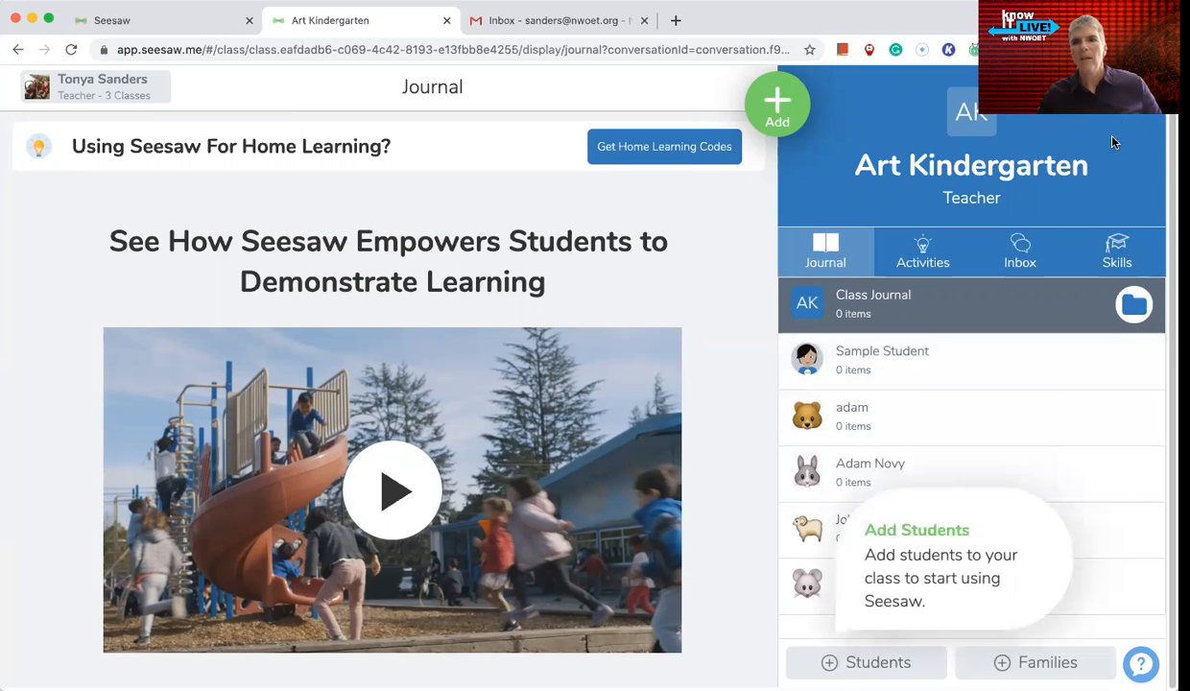
Step: Open the Art Kindergarten class settings and view the list for managing students
click(1142, 91)
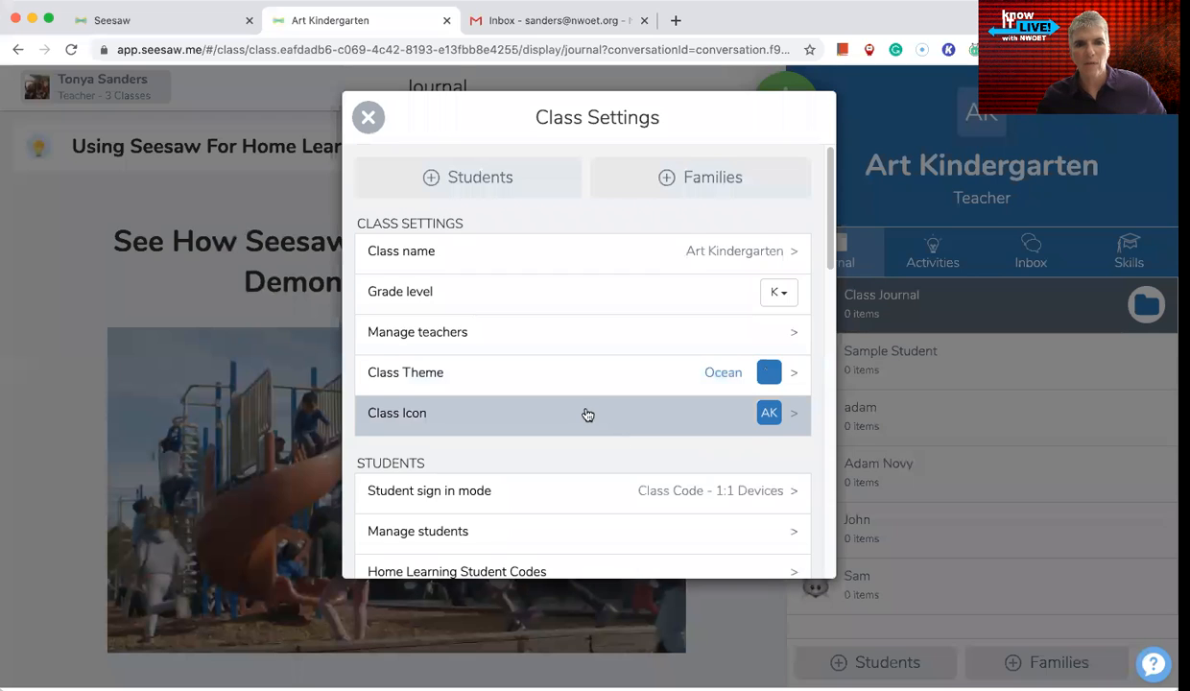
scroll(587, 414, down, 1)
scroll(588, 415, down, 3)
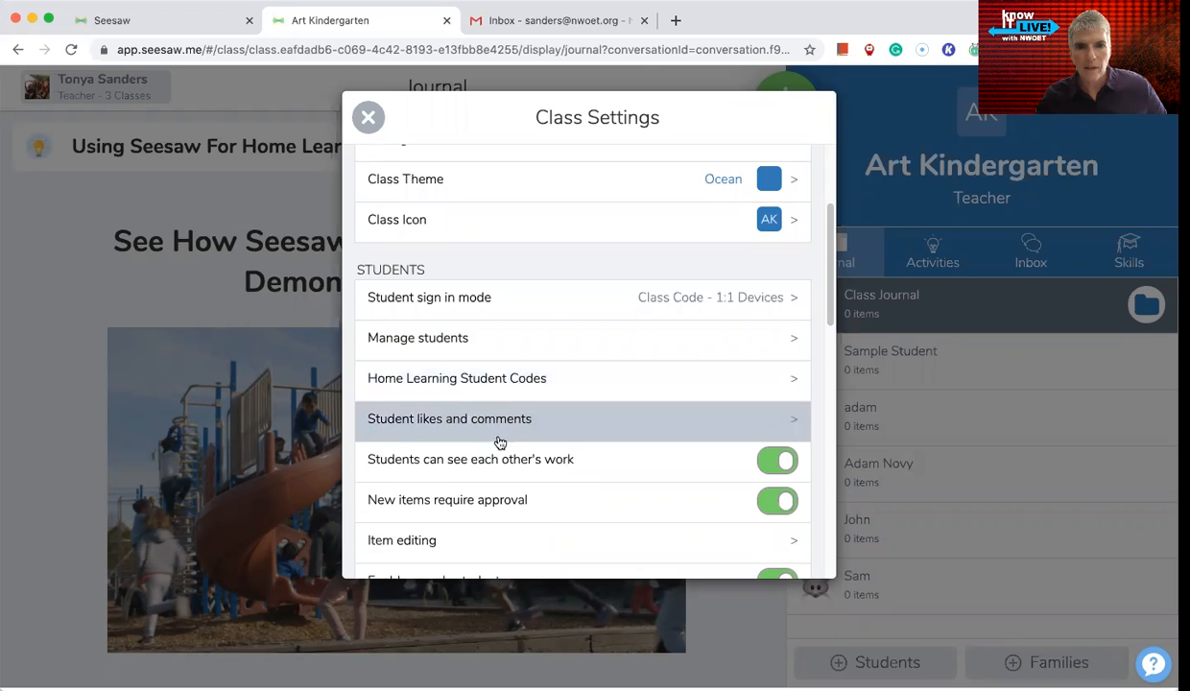
scroll(504, 456, down, 2)
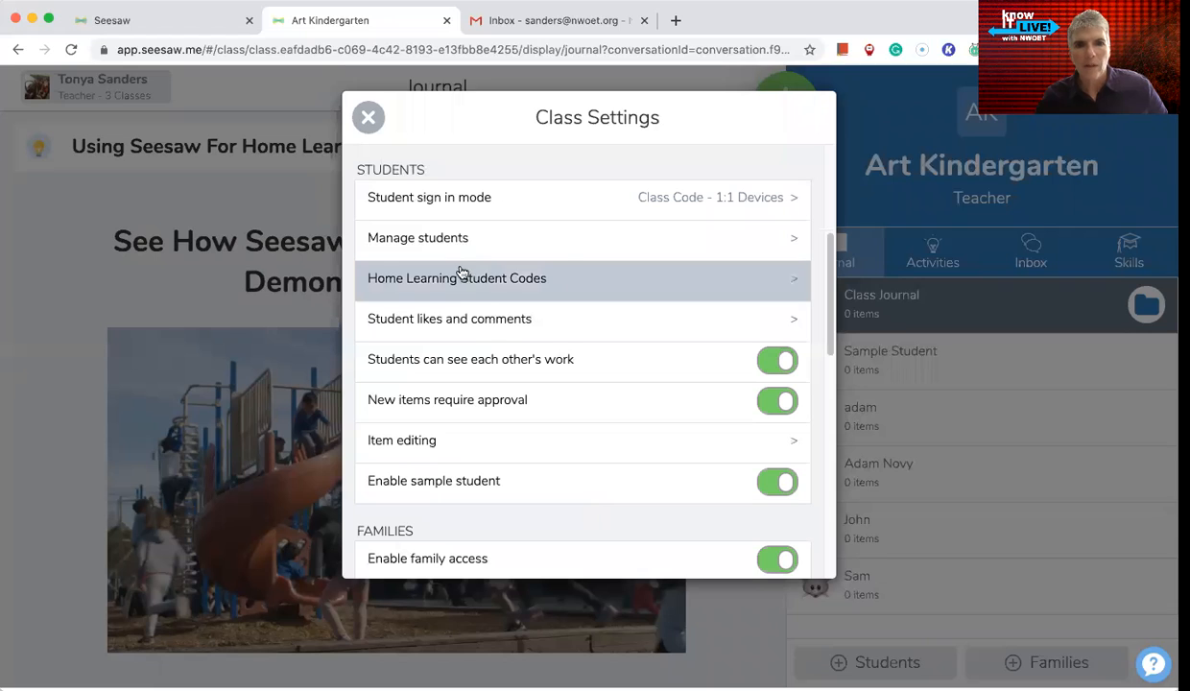
click(809, 245)
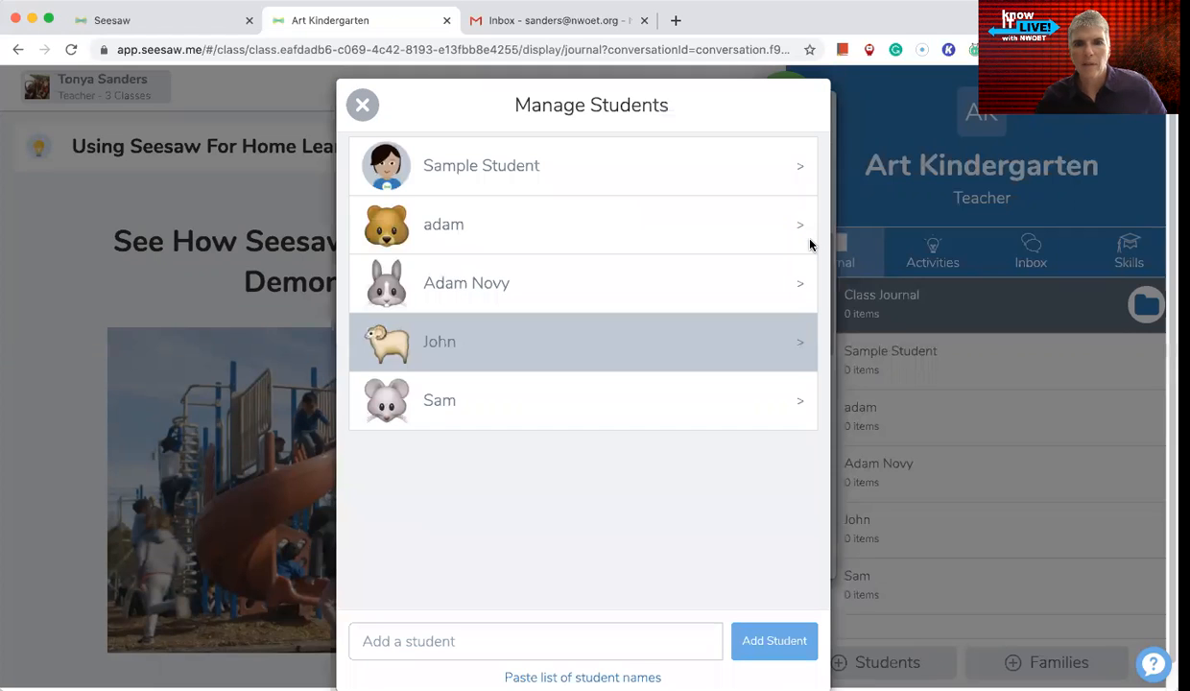
click(365, 105)
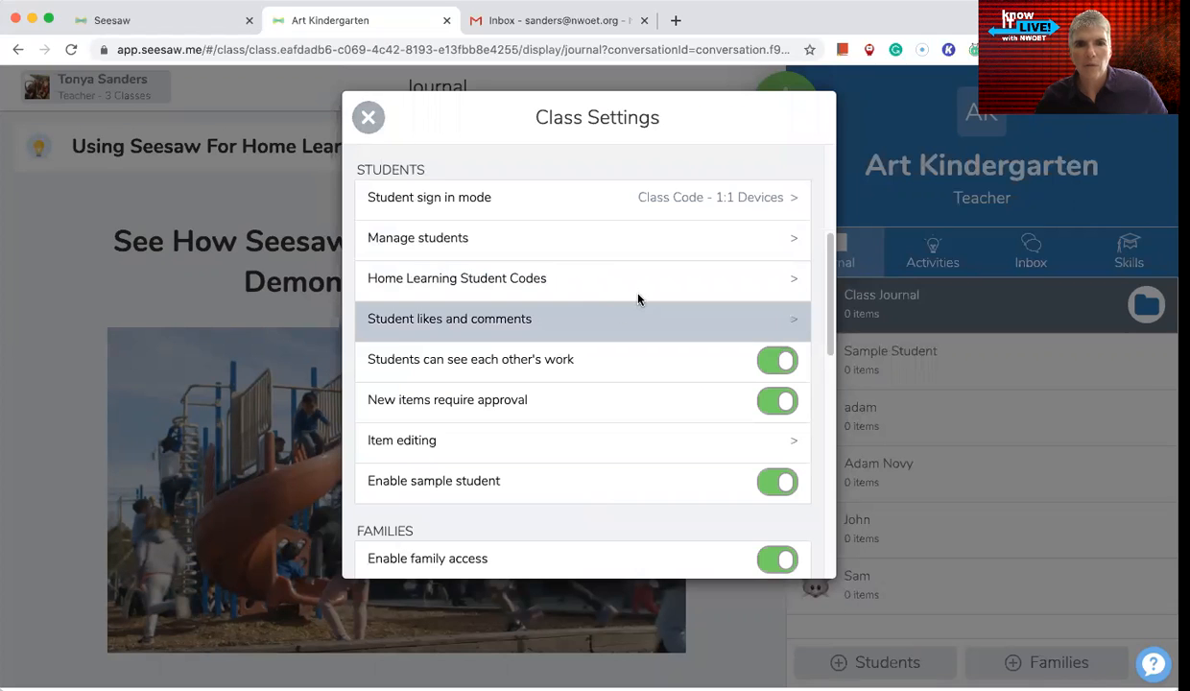
Step: Review the student sign-in mode options and the item editing permissions in the class settings
click(789, 200)
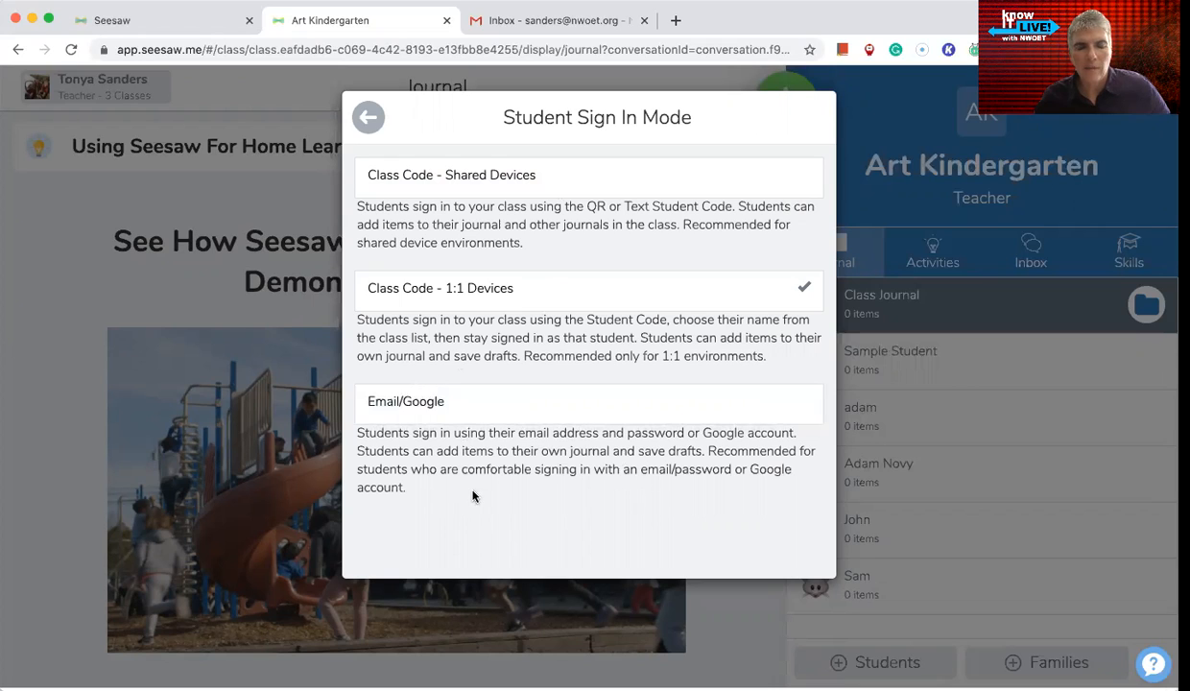
click(373, 118)
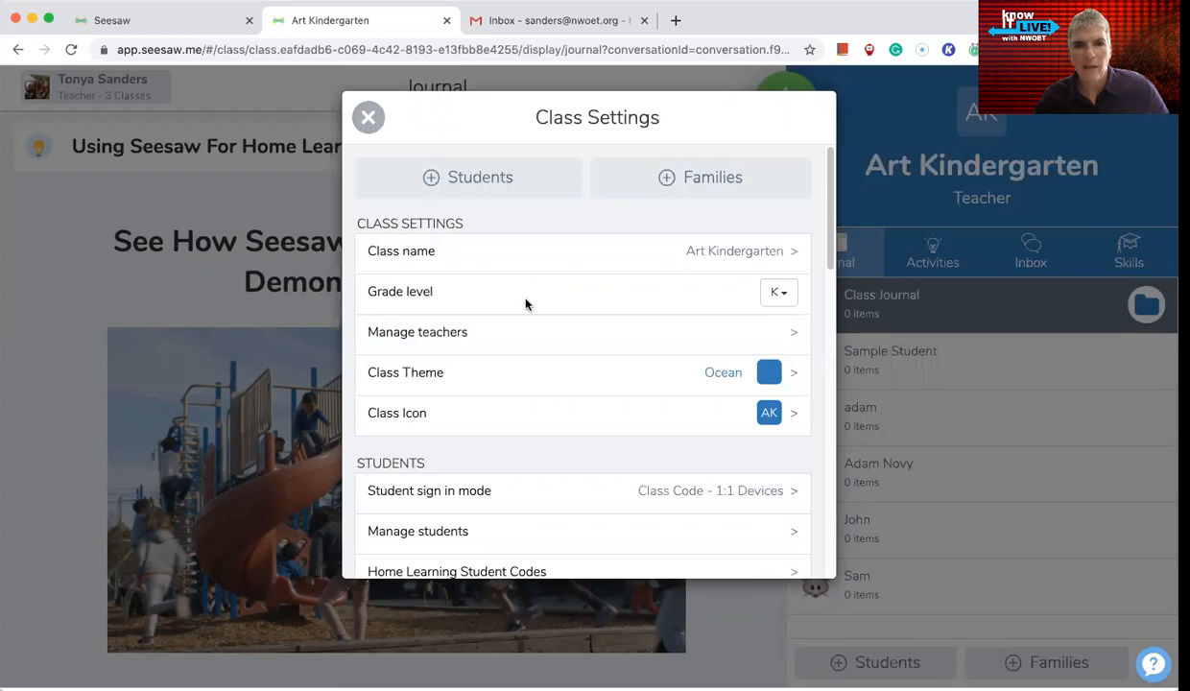
scroll(662, 417, down, 1)
scroll(662, 418, down, 5)
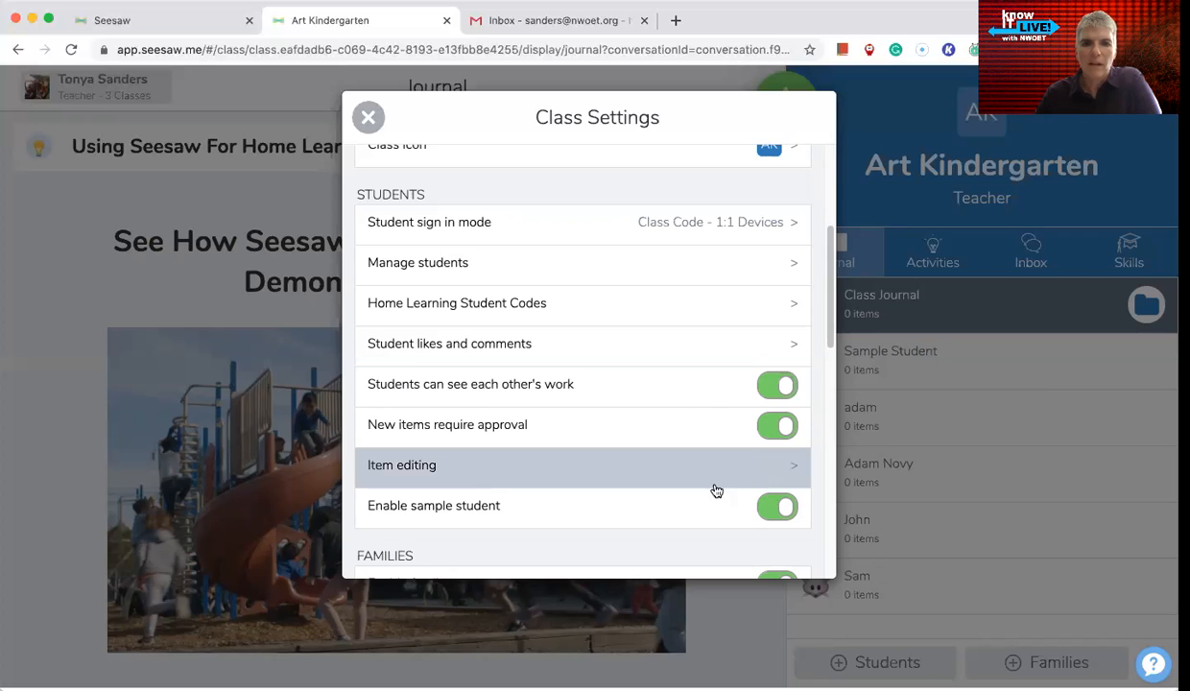
click(788, 476)
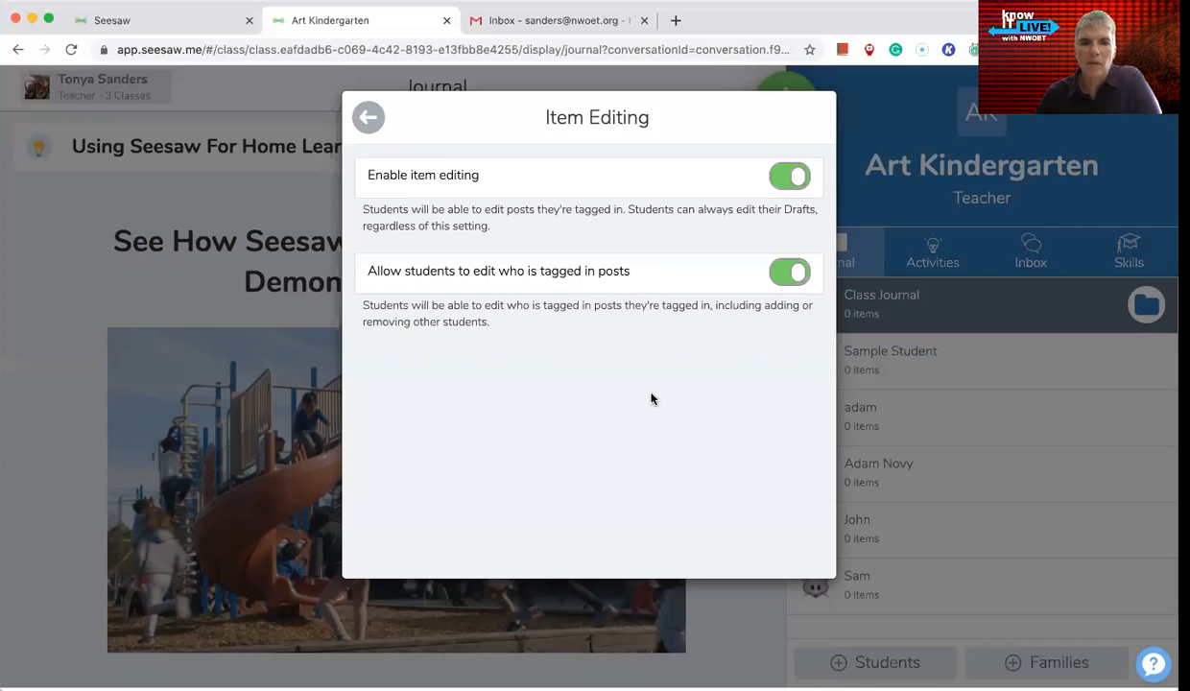
click(367, 117)
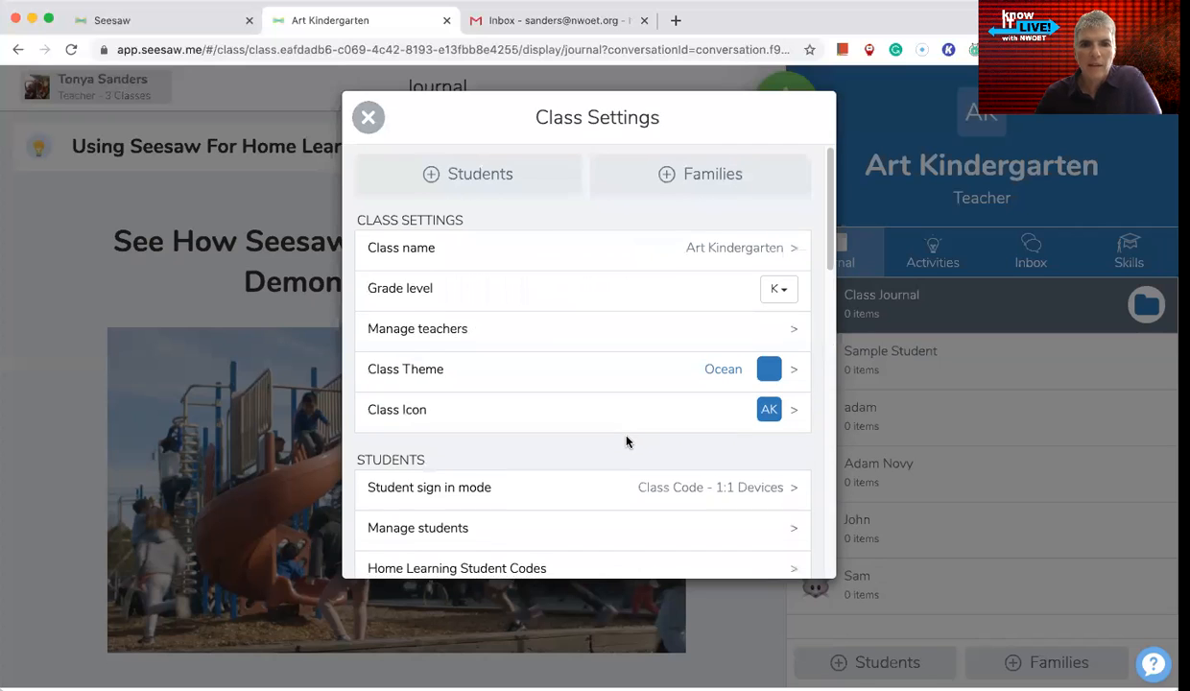
Step: Look through the family and blog settings, and view the folder management screen
scroll(621, 440, down, 1)
scroll(610, 436, down, 5)
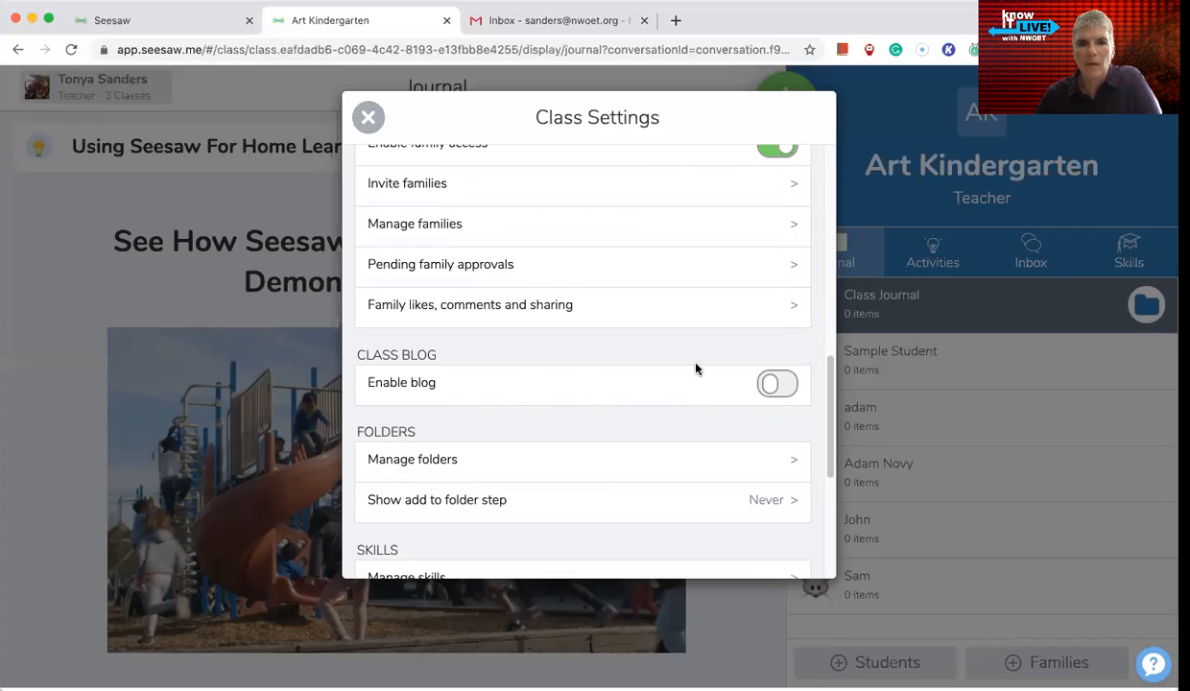
scroll(695, 367, up, 1)
scroll(696, 415, down, 2)
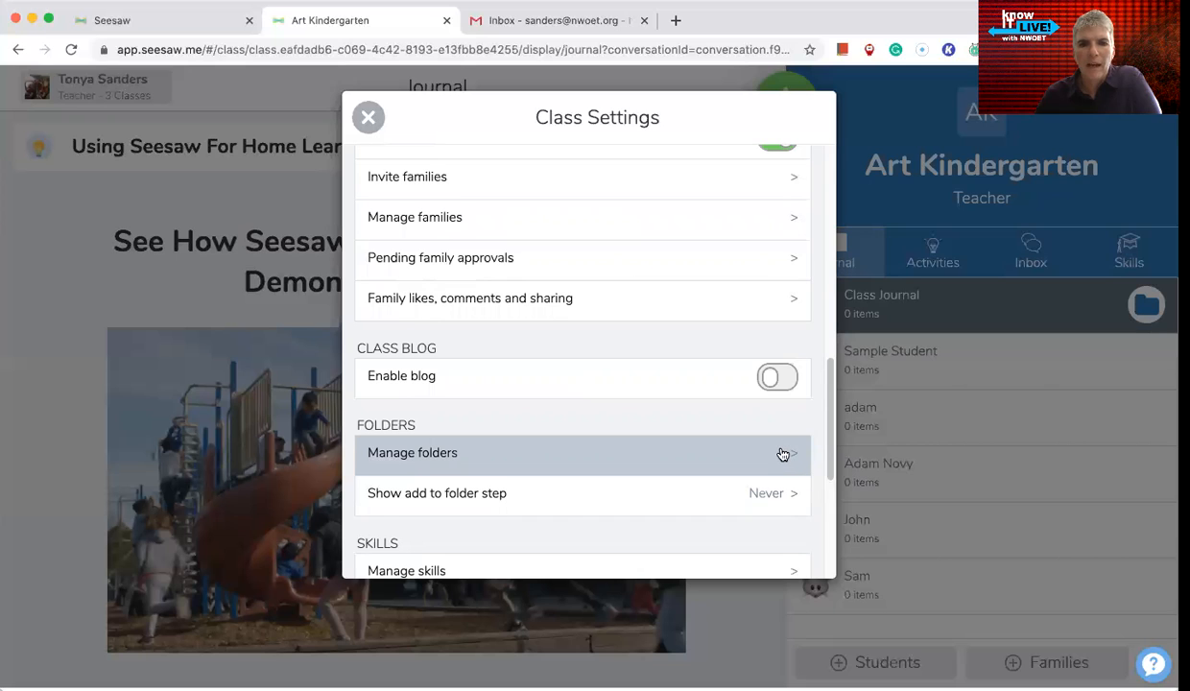
scroll(782, 454, down, 3)
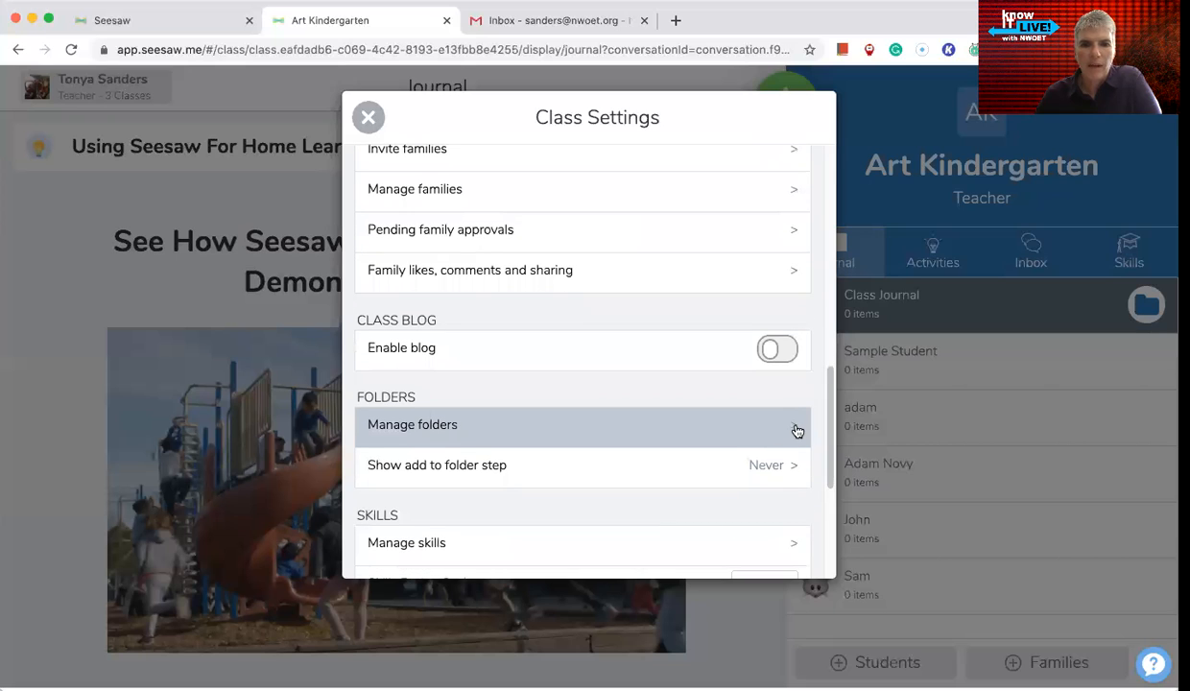
click(795, 427)
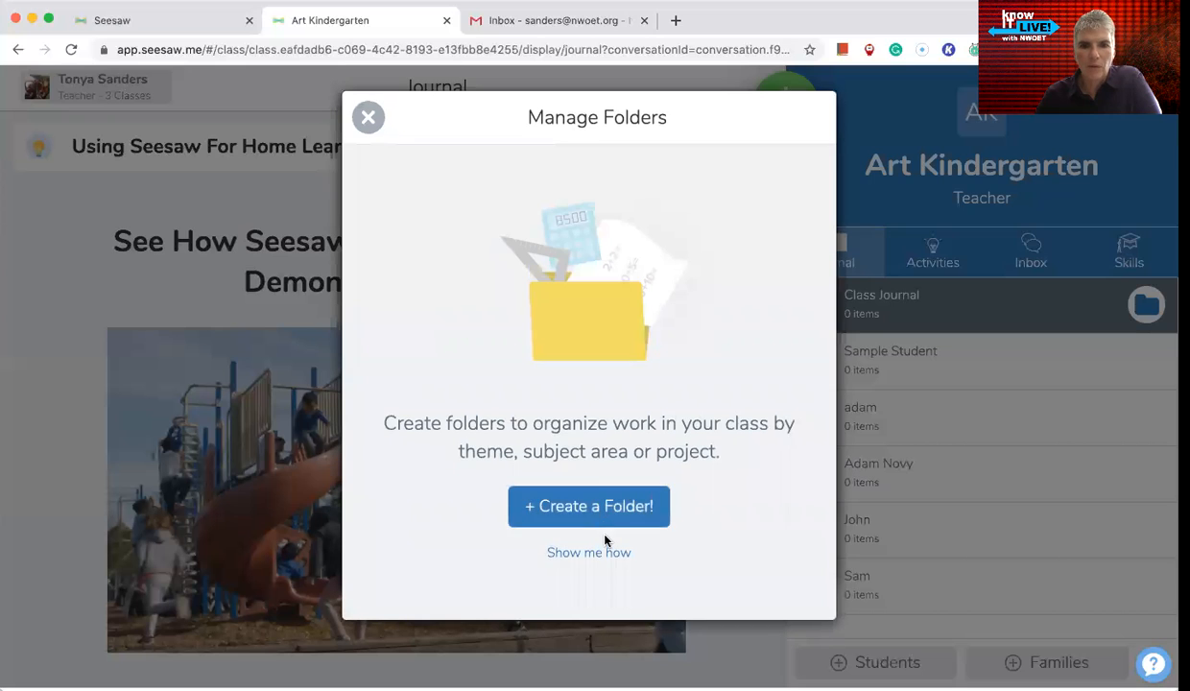
click(368, 119)
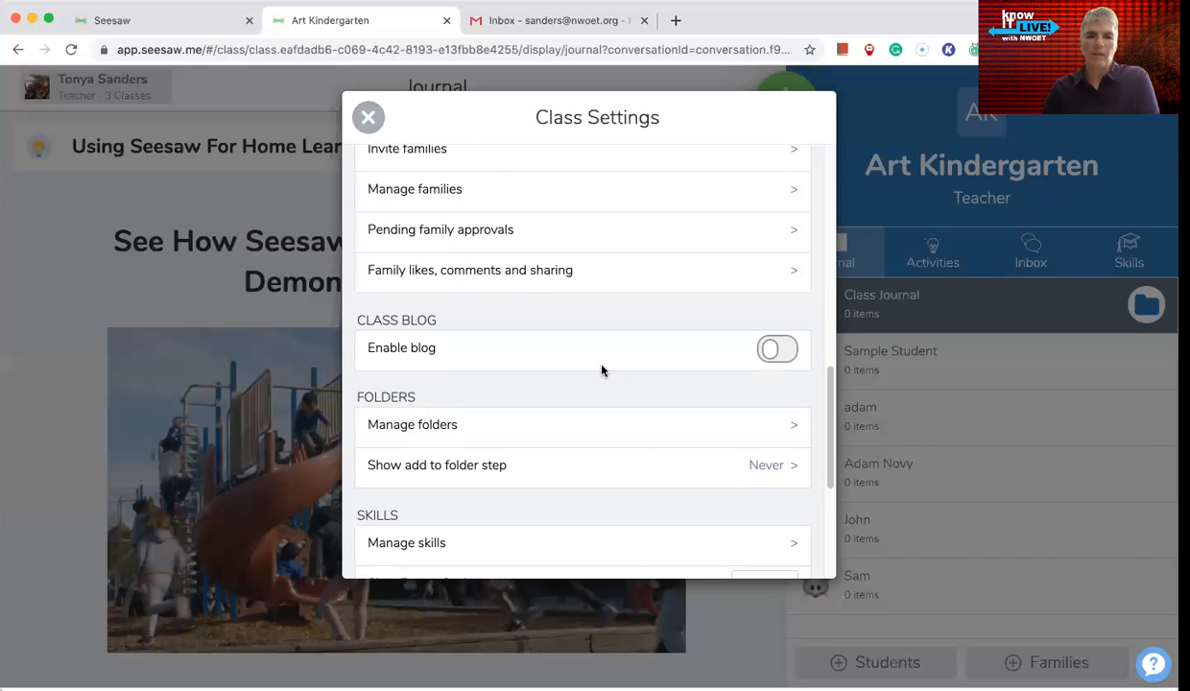
Step: View the page for inviting families by email or mobile number, and close it without sending invites
scroll(600, 373, down, 2)
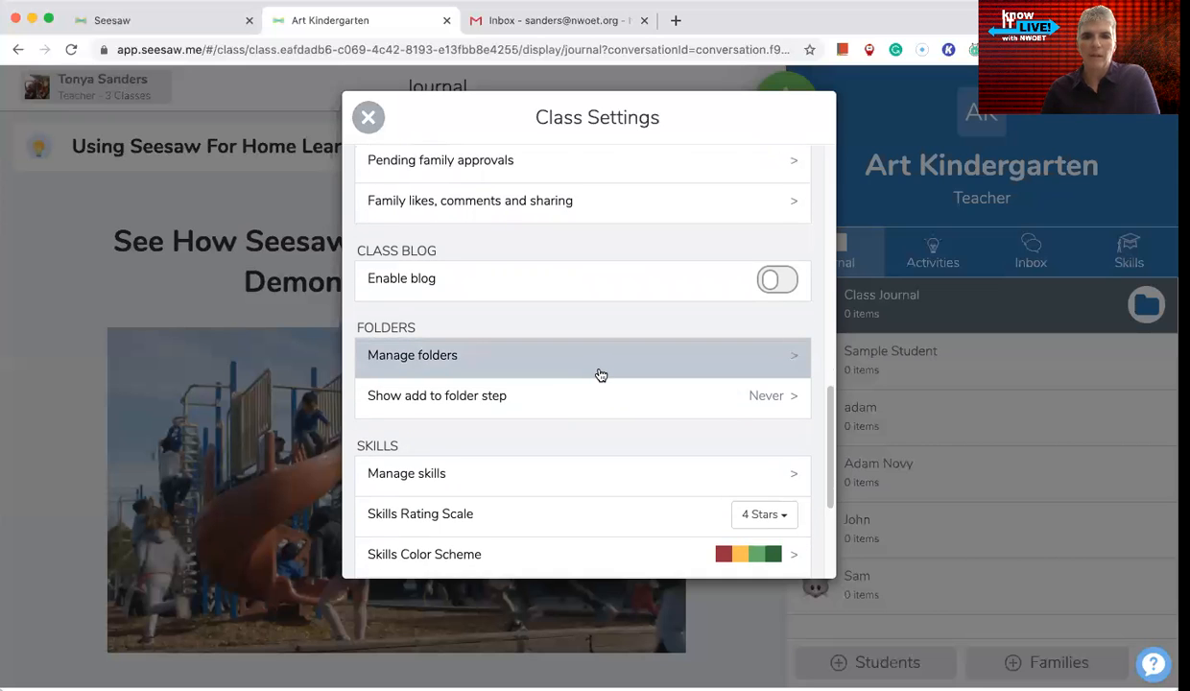
scroll(601, 374, up, 5)
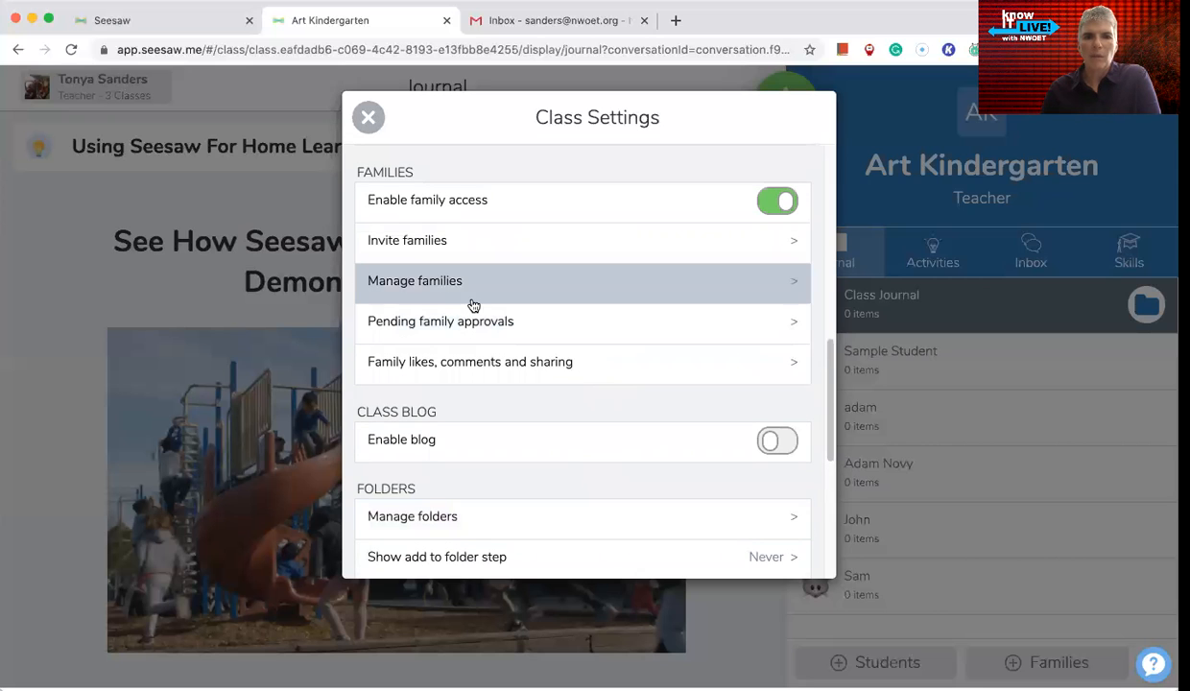
click(695, 254)
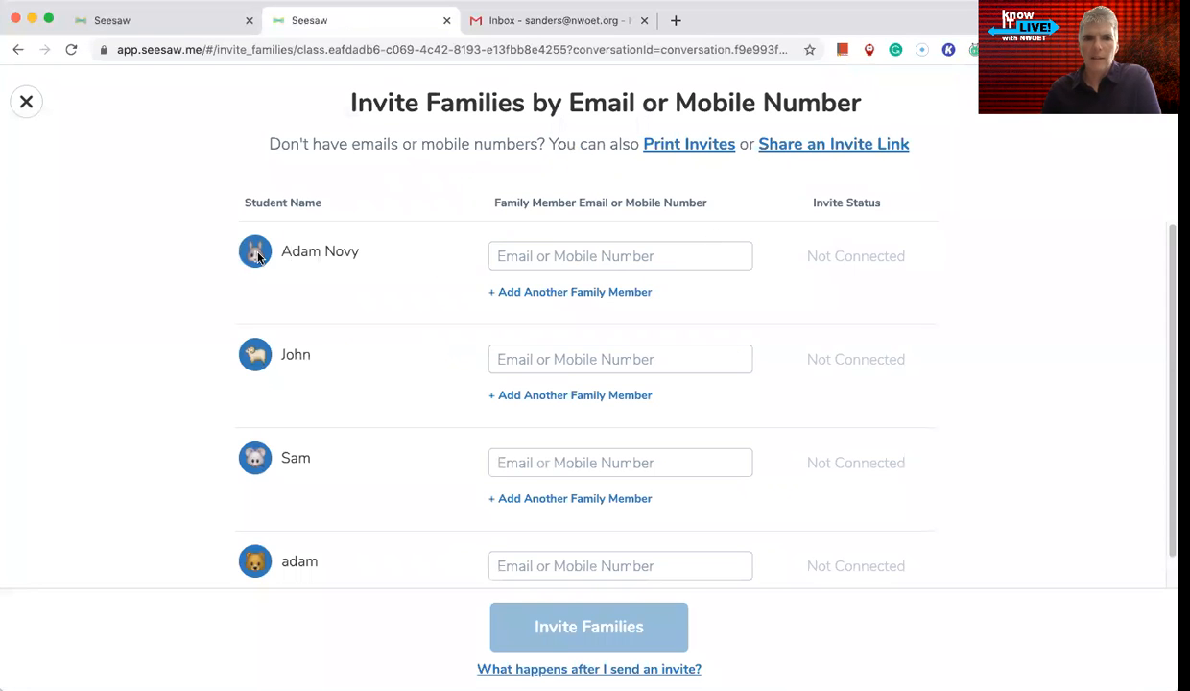
scroll(648, 423, down, 1)
scroll(433, 325, up, 1)
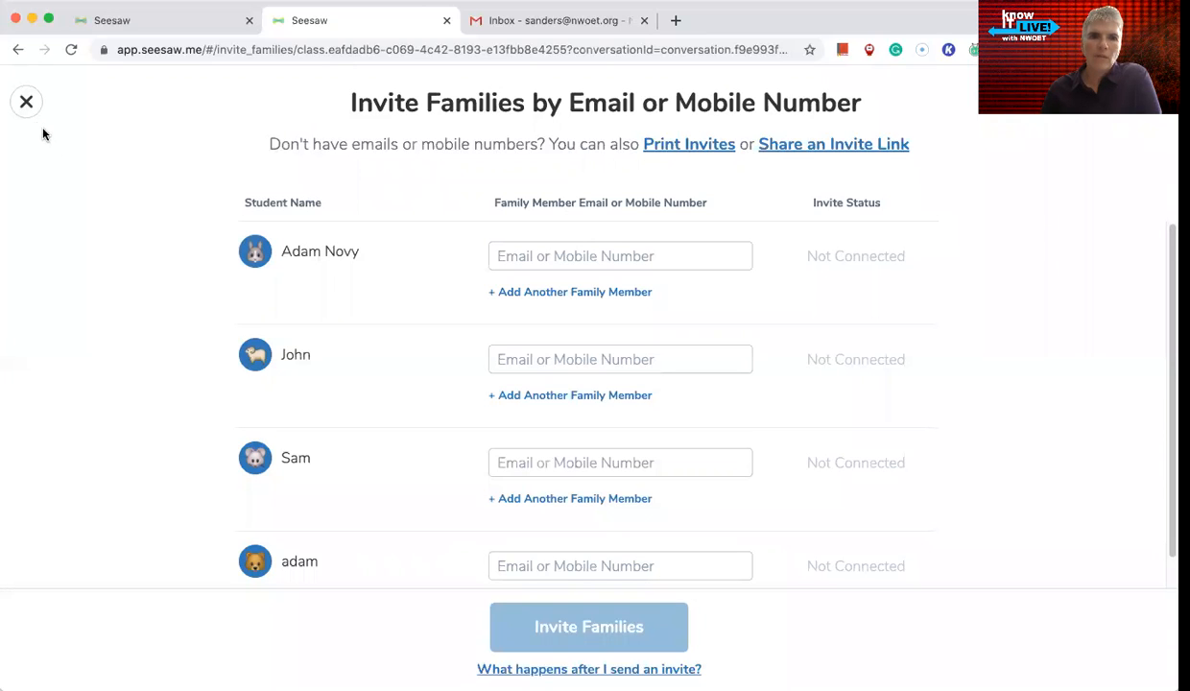
click(26, 101)
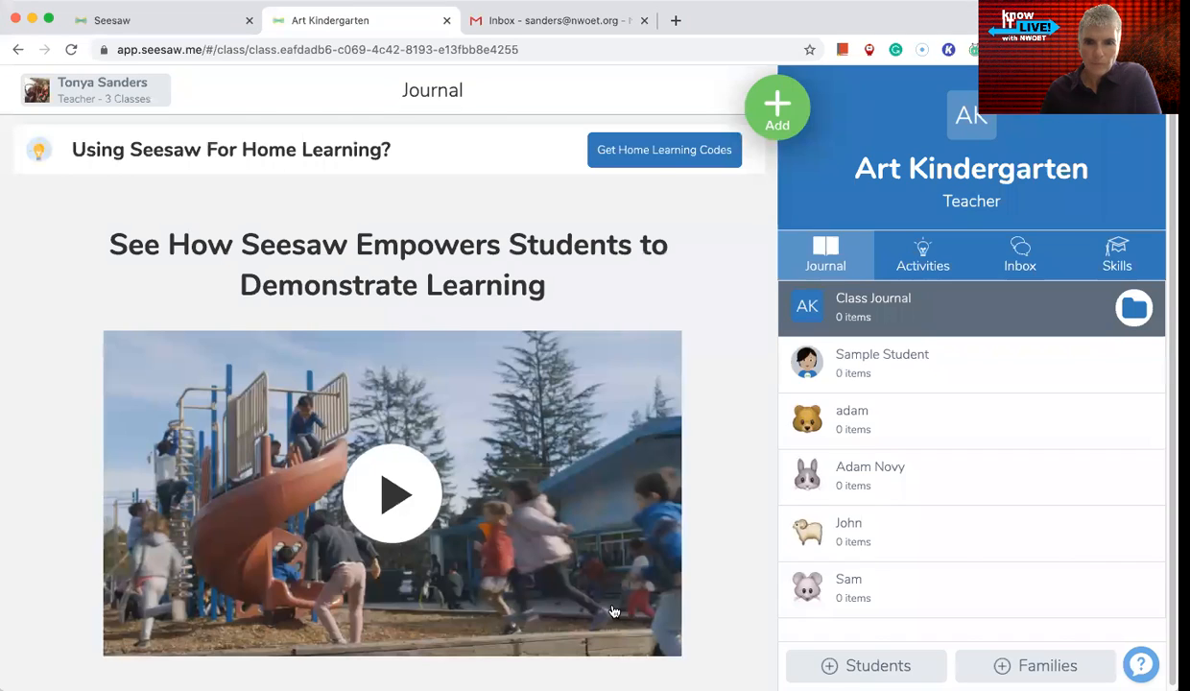
Step: Reopen the Art Kindergarten class settings and review the family likes, comments and sharing options
click(1142, 91)
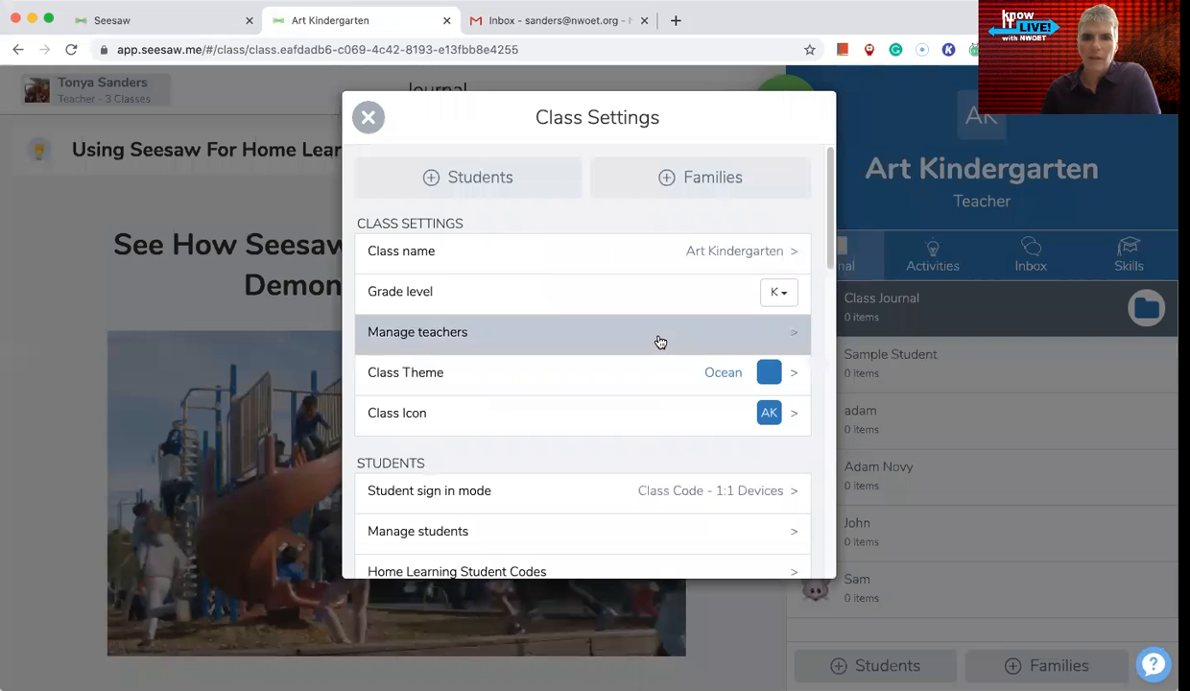
scroll(643, 432, down, 3)
scroll(643, 434, down, 5)
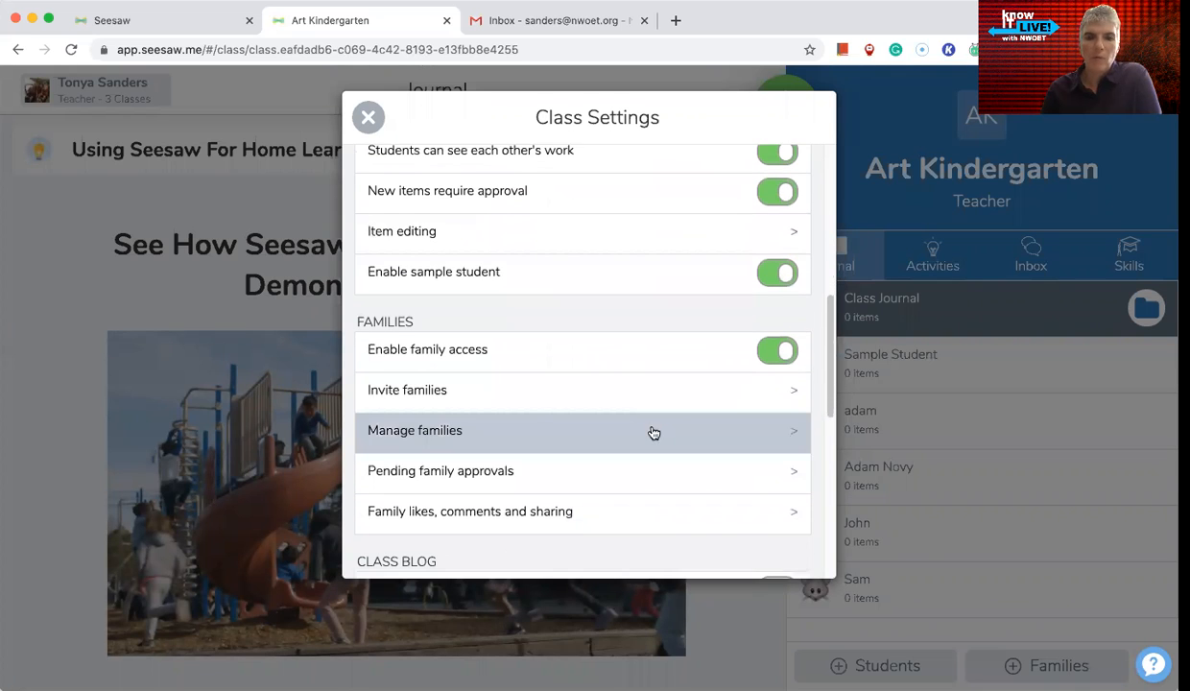
scroll(654, 432, down, 1)
scroll(654, 434, down, 1)
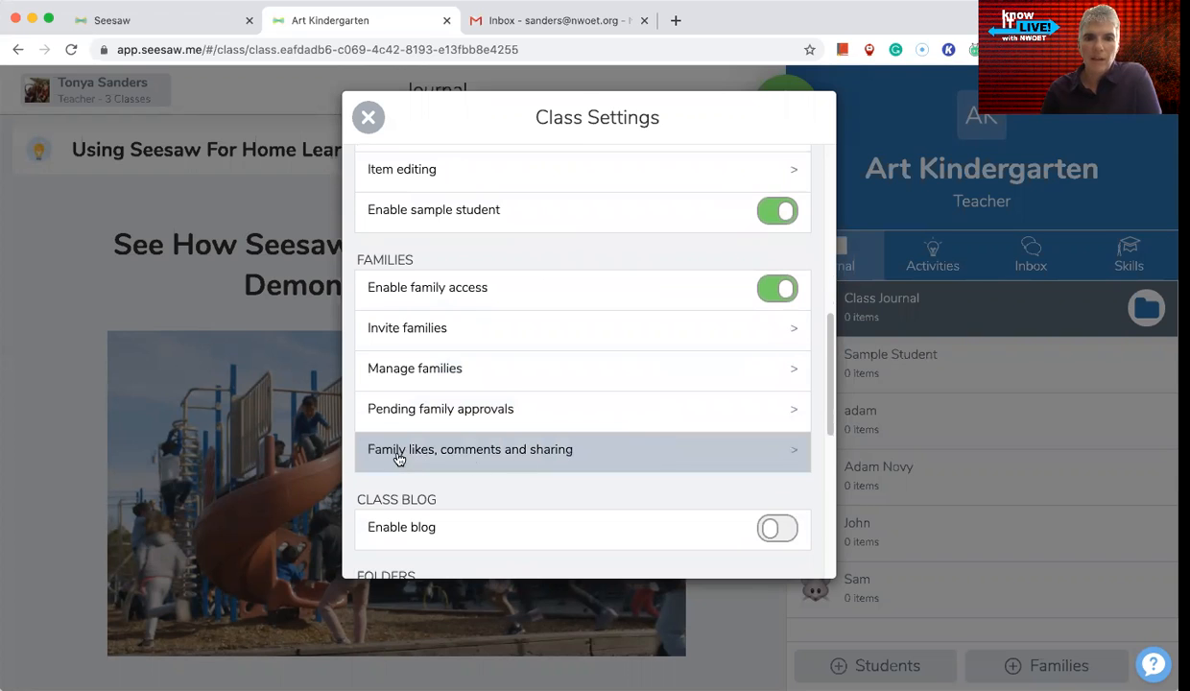
click(791, 459)
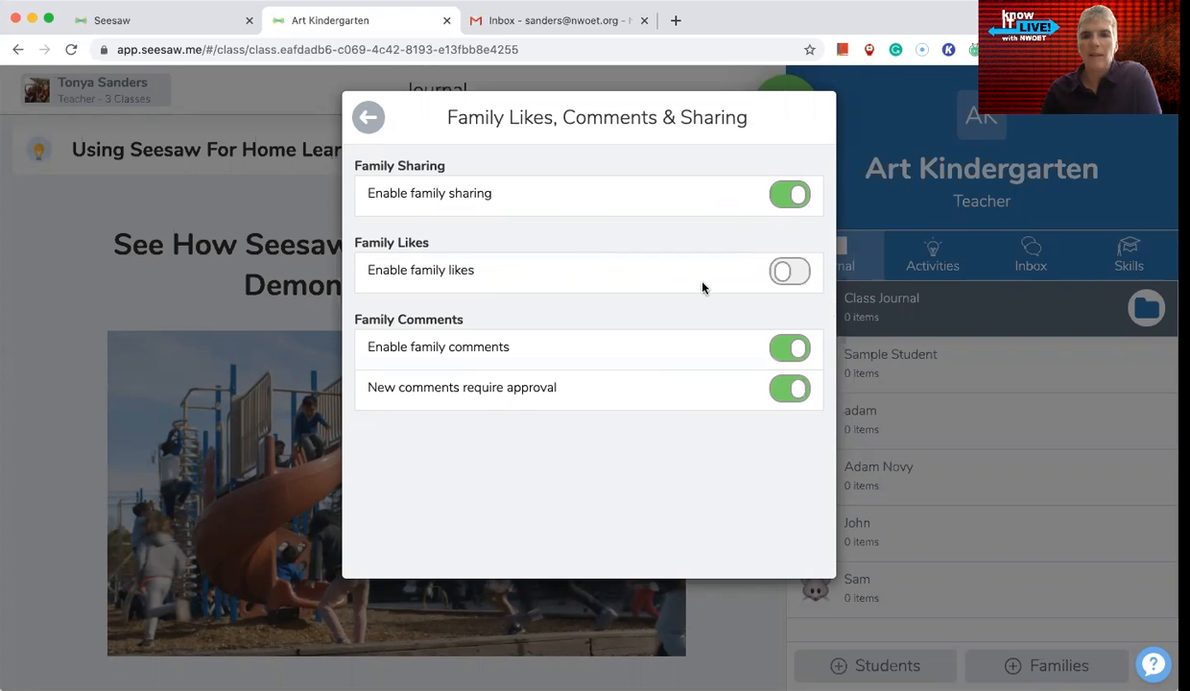
click(367, 118)
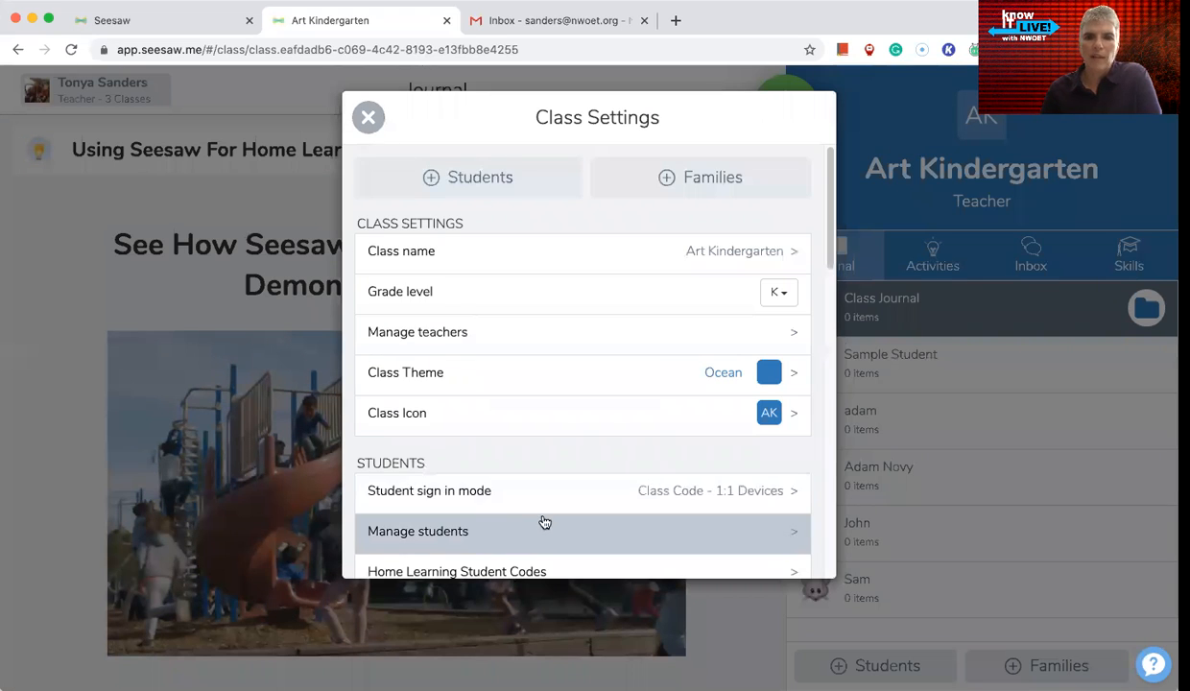
Step: View the skills management page in the class settings, and close it without adding a skill
scroll(543, 513, down, 1)
scroll(543, 507, down, 10)
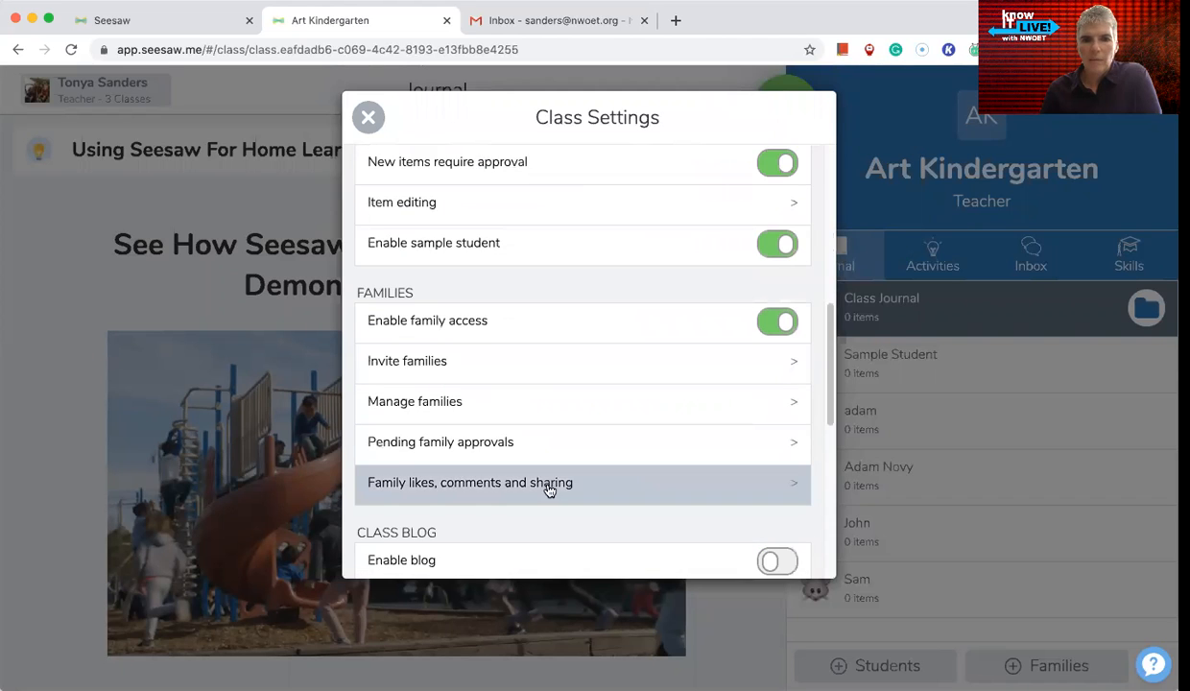
scroll(549, 494, down, 3)
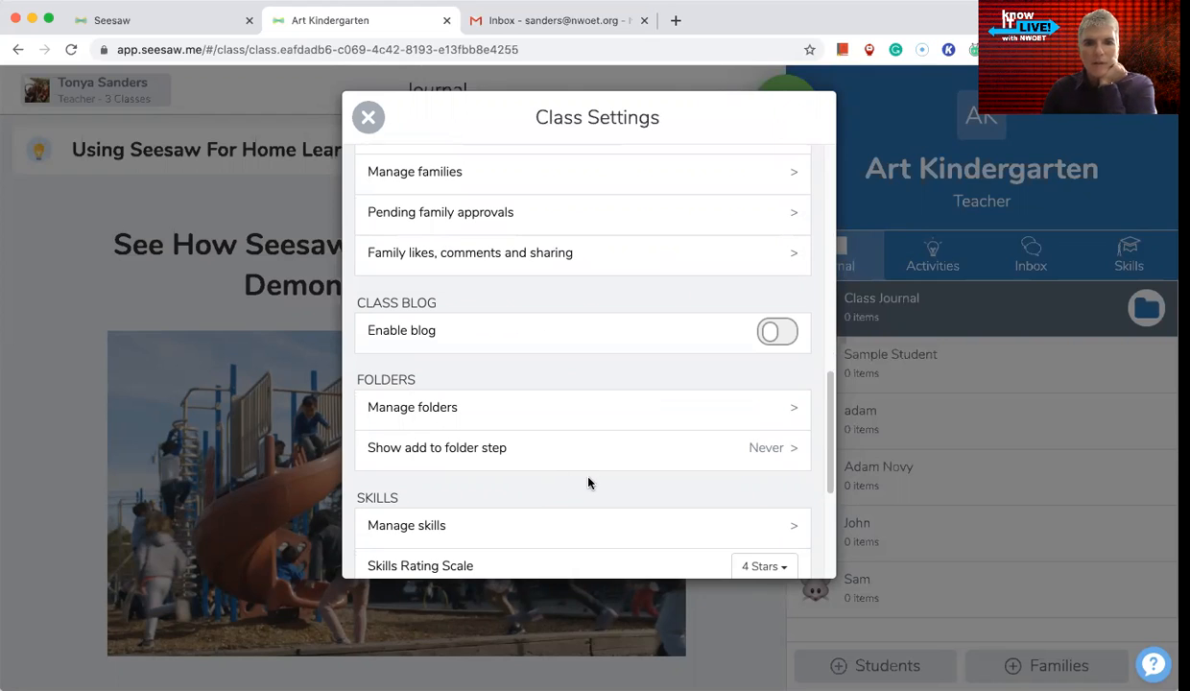
scroll(590, 482, down, 4)
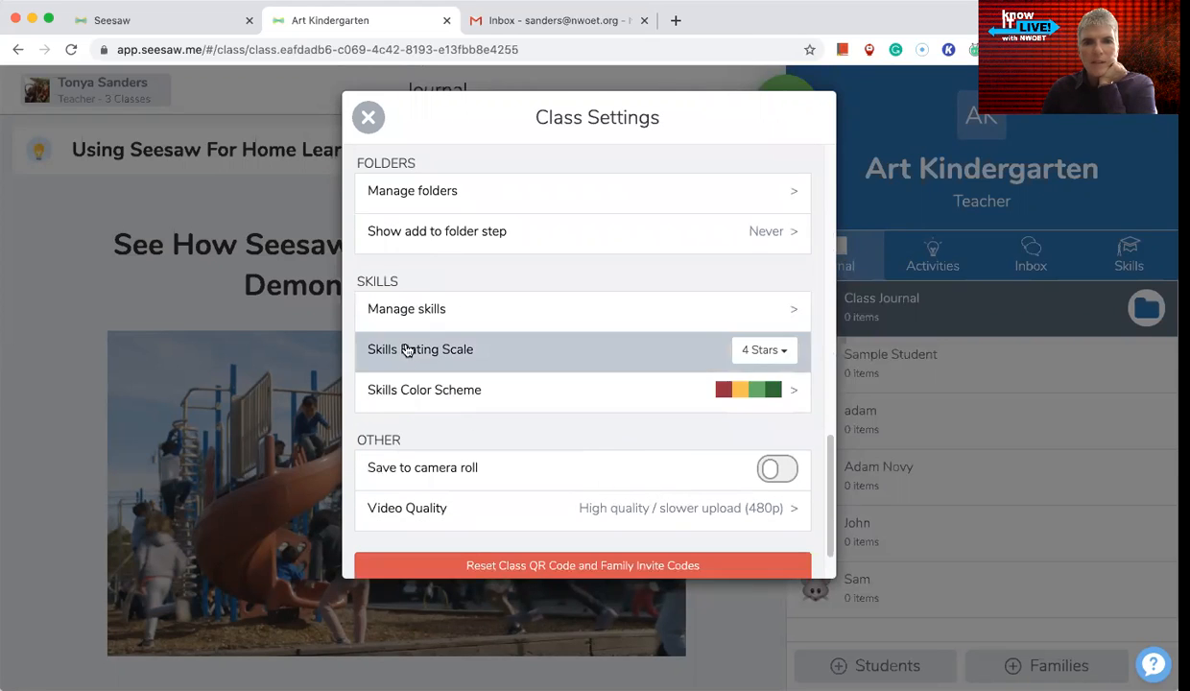
click(796, 310)
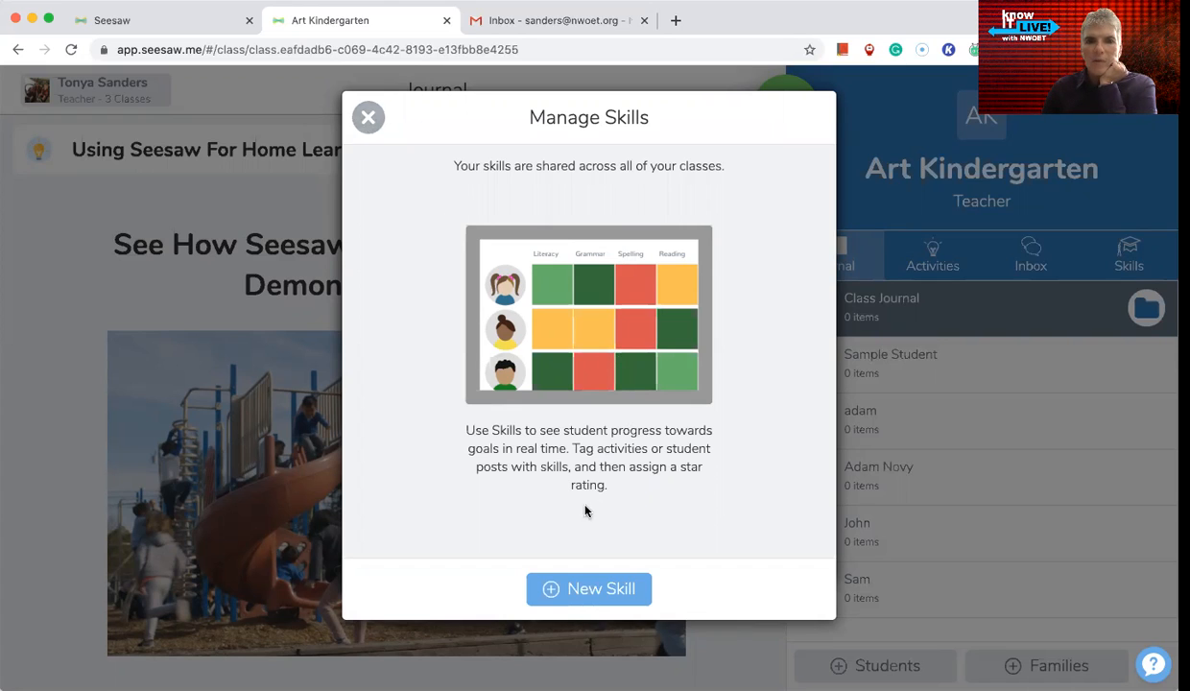
click(368, 118)
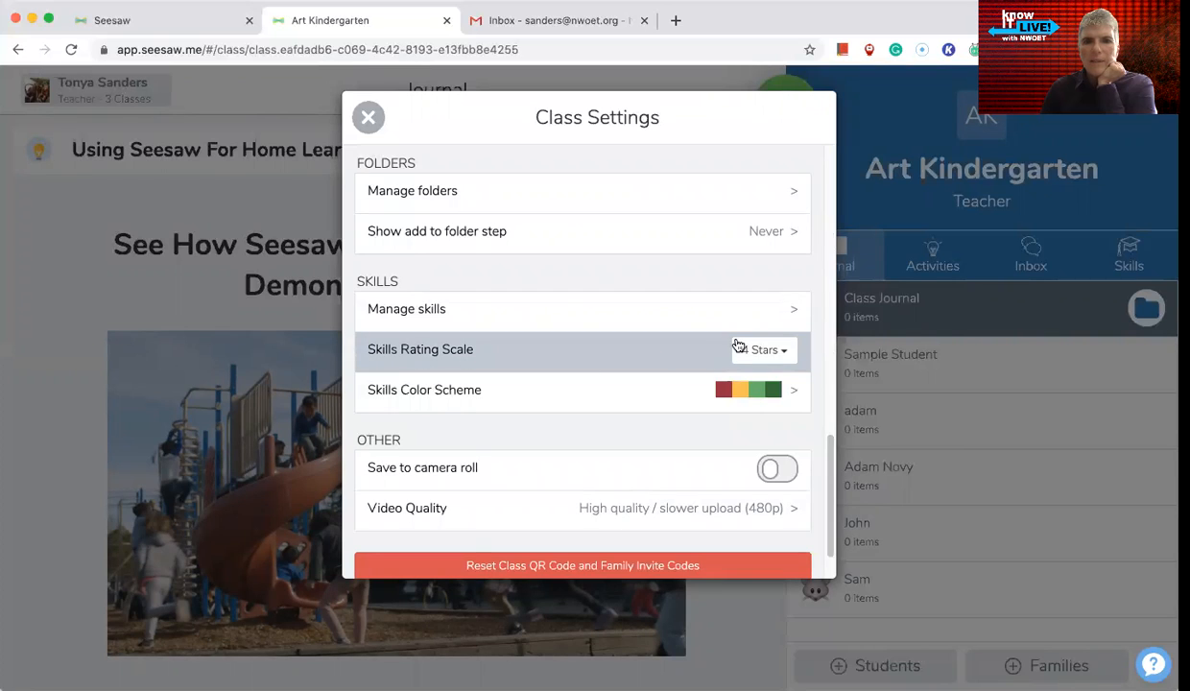
Step: Review the skills rating scale choices and the remaining class options through archiving, and close the class settings
click(784, 353)
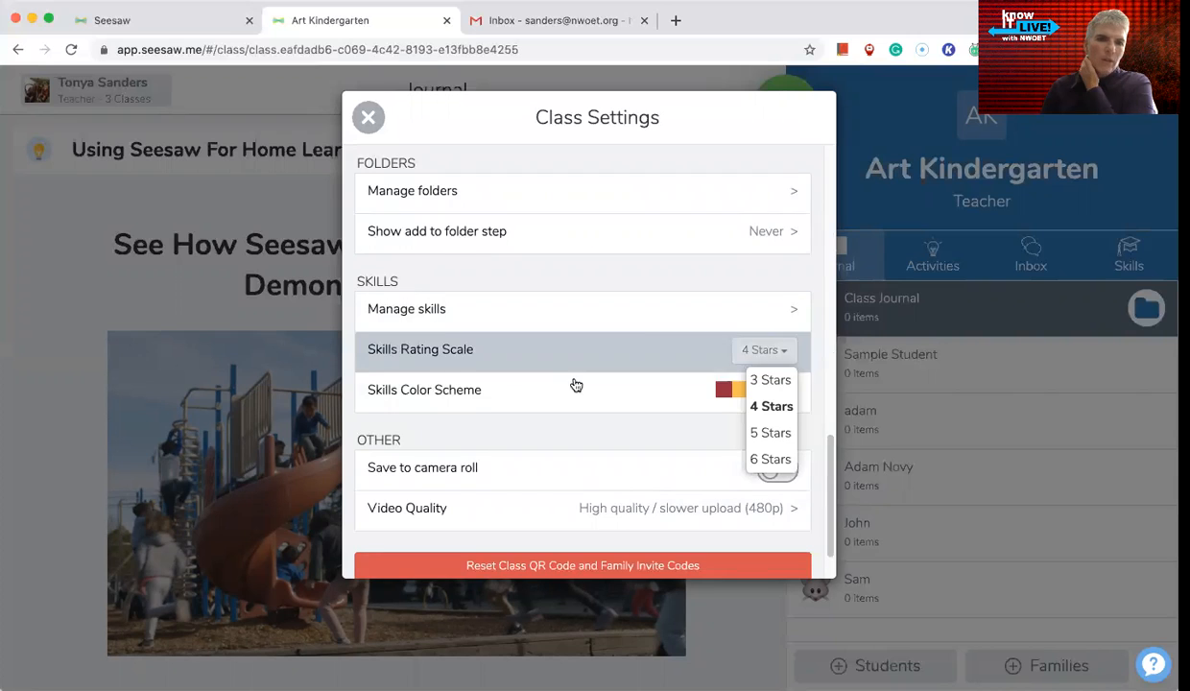
click(545, 442)
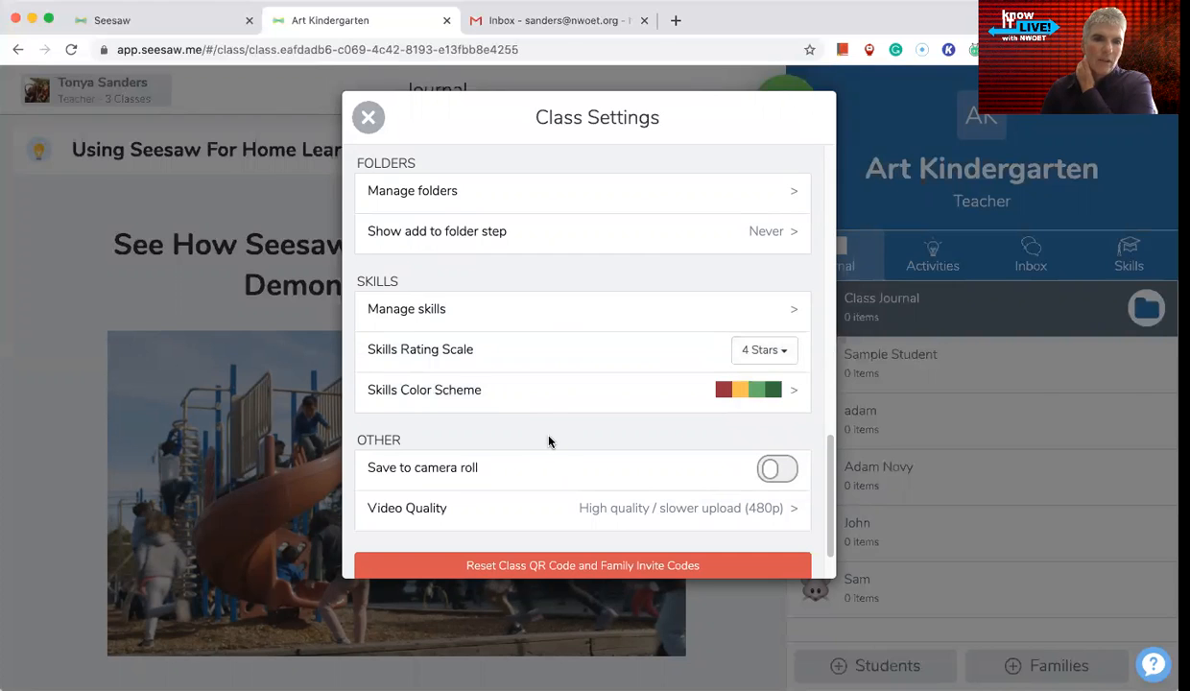
scroll(550, 437, down, 1)
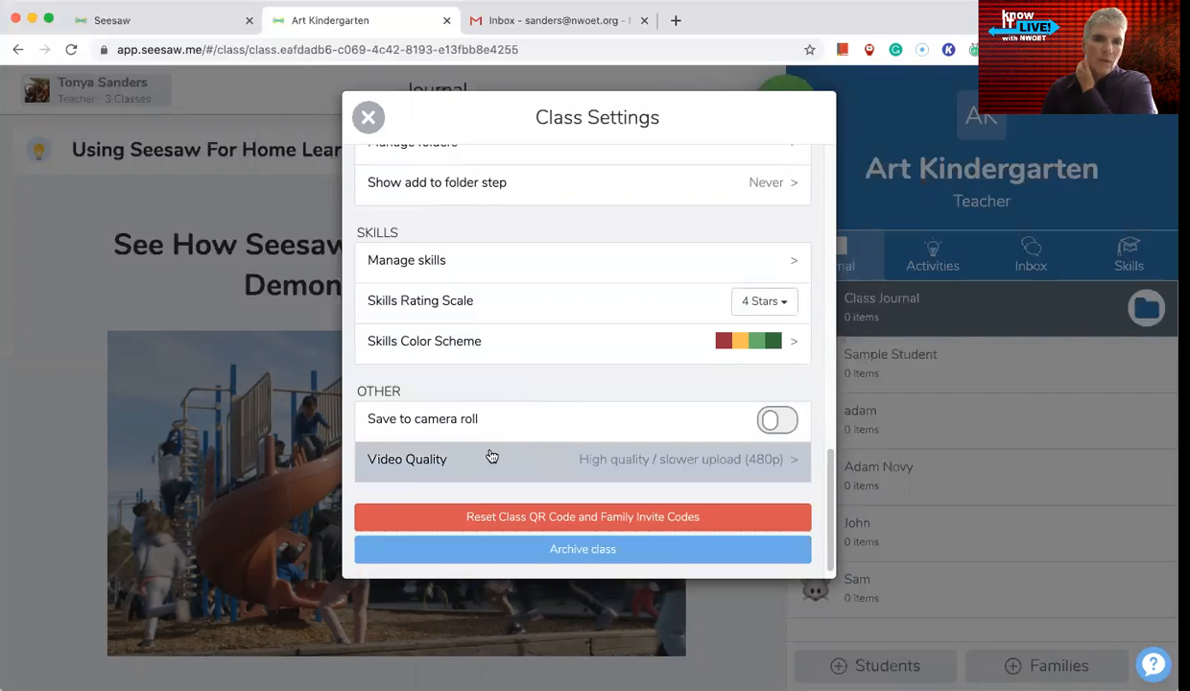
scroll(455, 412, down, 1)
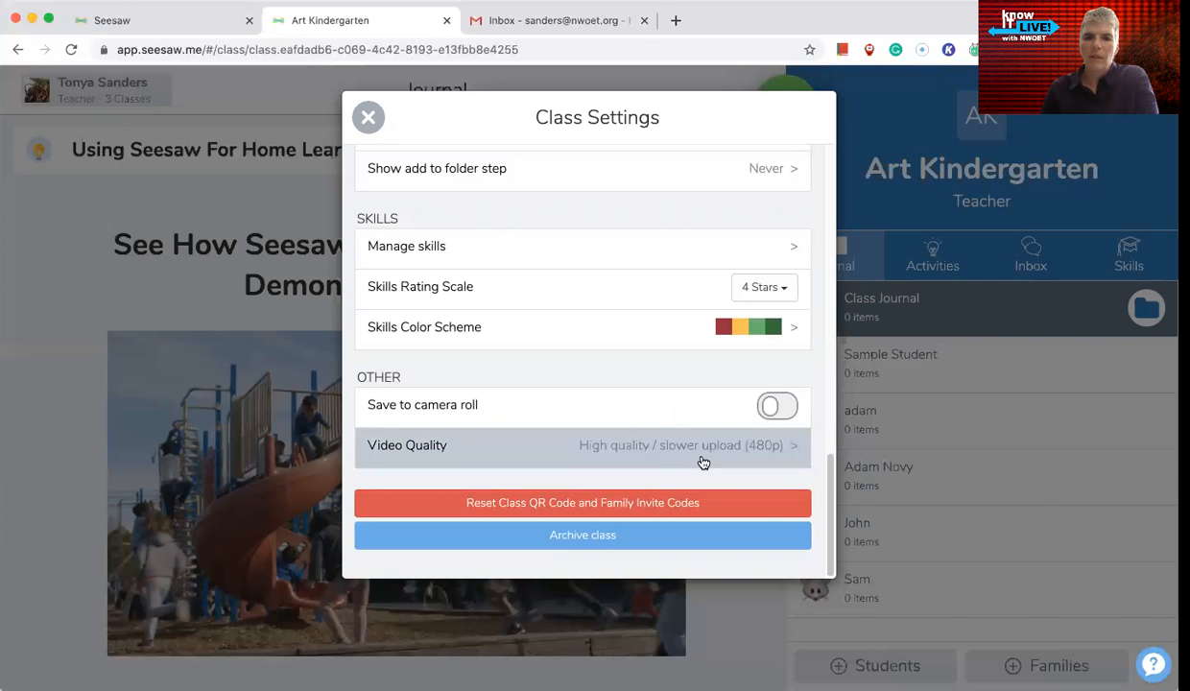
click(368, 117)
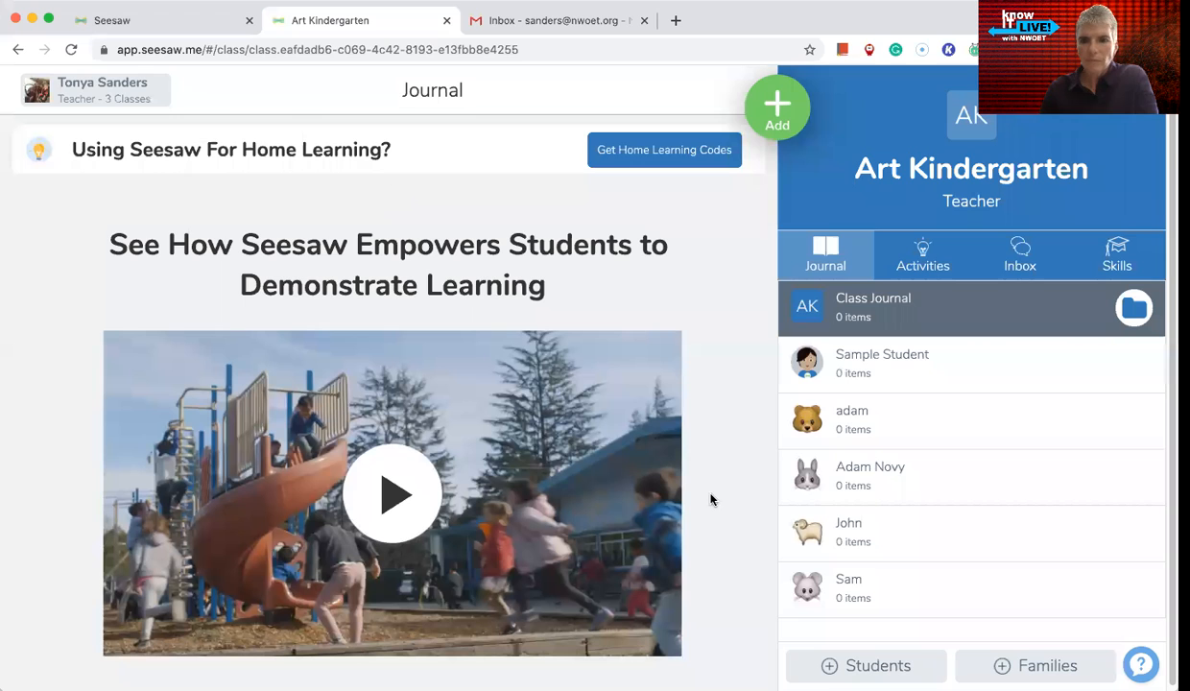